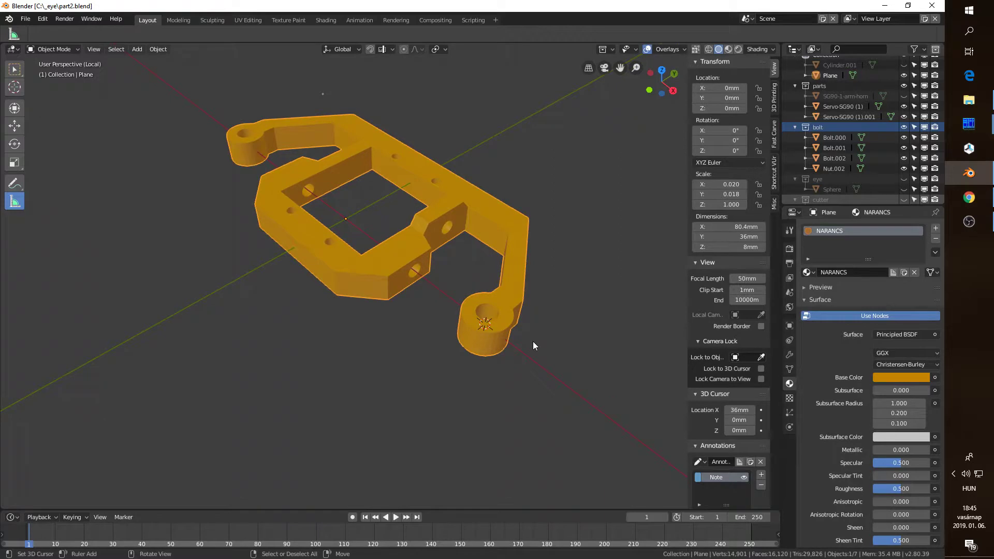
Step: Exit local view and set collection visibility so only the orange frame and eye parts show, with servos and bolts hidden
key("KP_Divide")
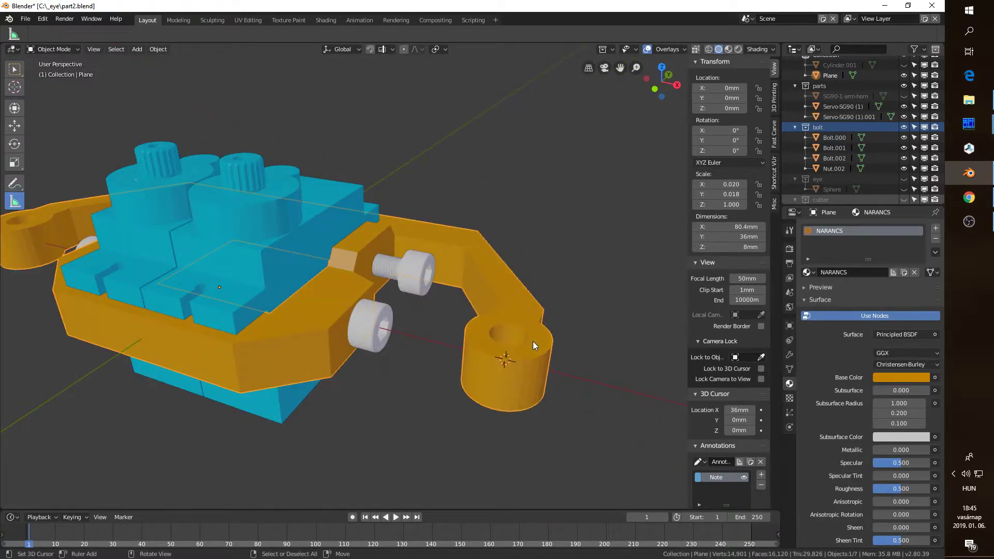
key("4")
scroll(533, 340, "down", 3)
middle_click_drag(536, 342, 249, 286)
key("shift+1")
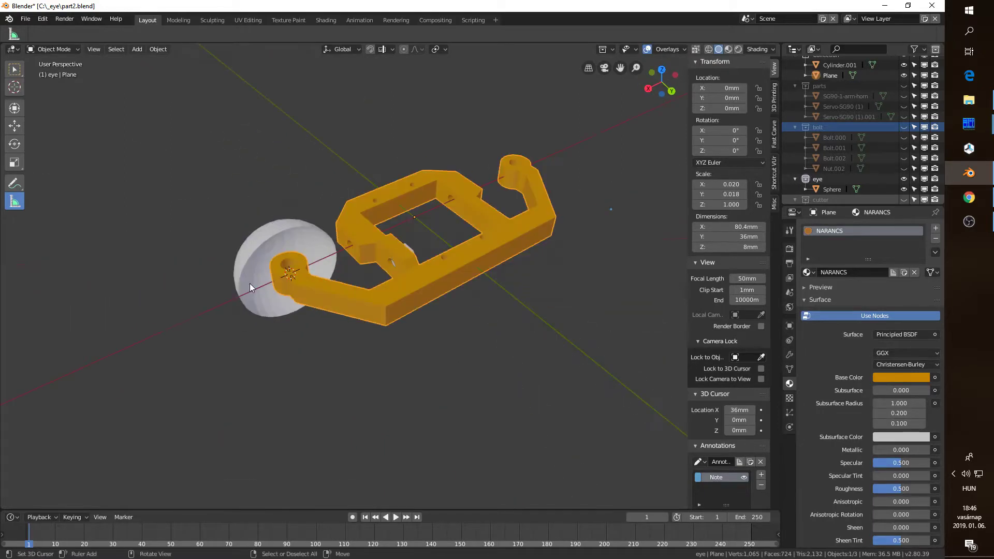
scroll(251, 248, "up", 2)
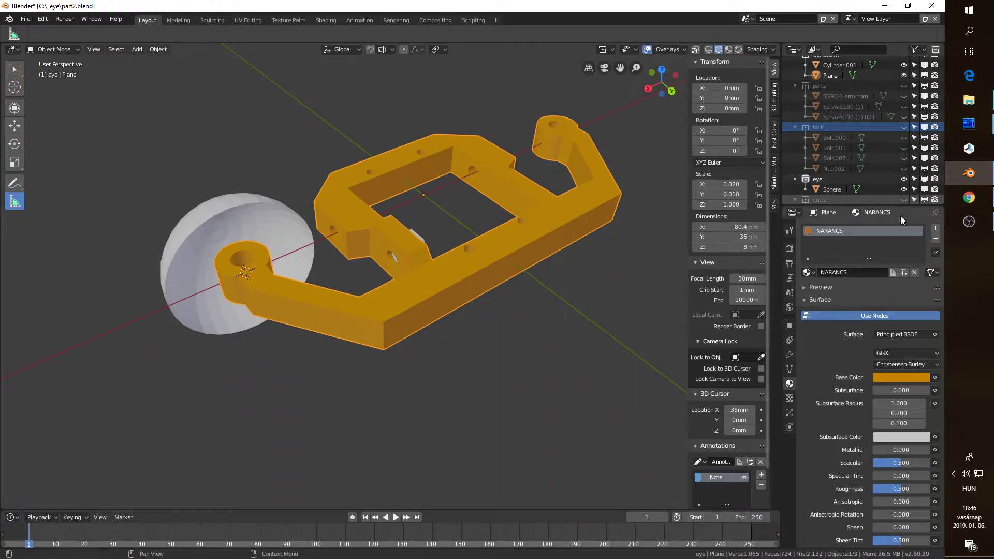
Step: Switch to the browser to view the eBay listing of 26mm half round acrylic eyes, and return to Blender
left_click(958, 199)
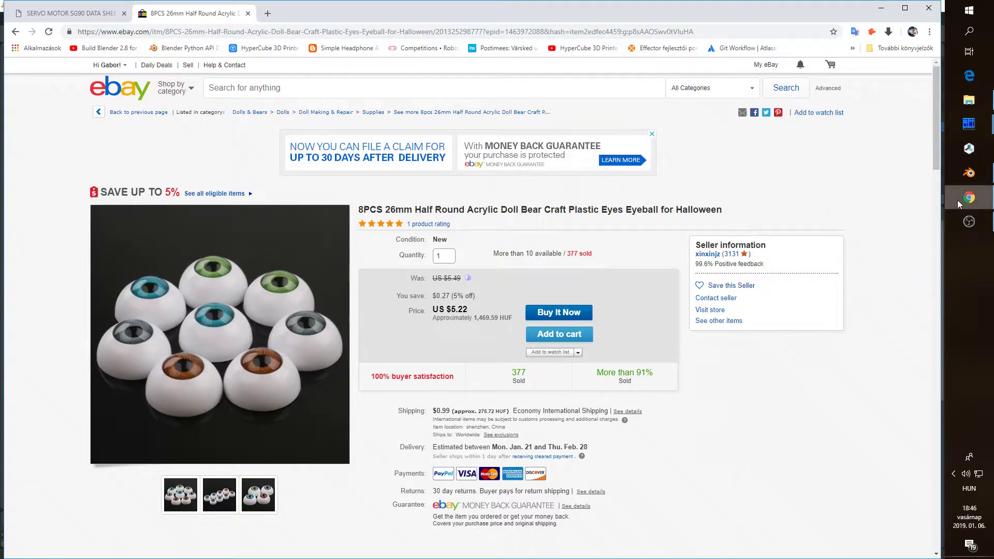
mouse_move(959, 202)
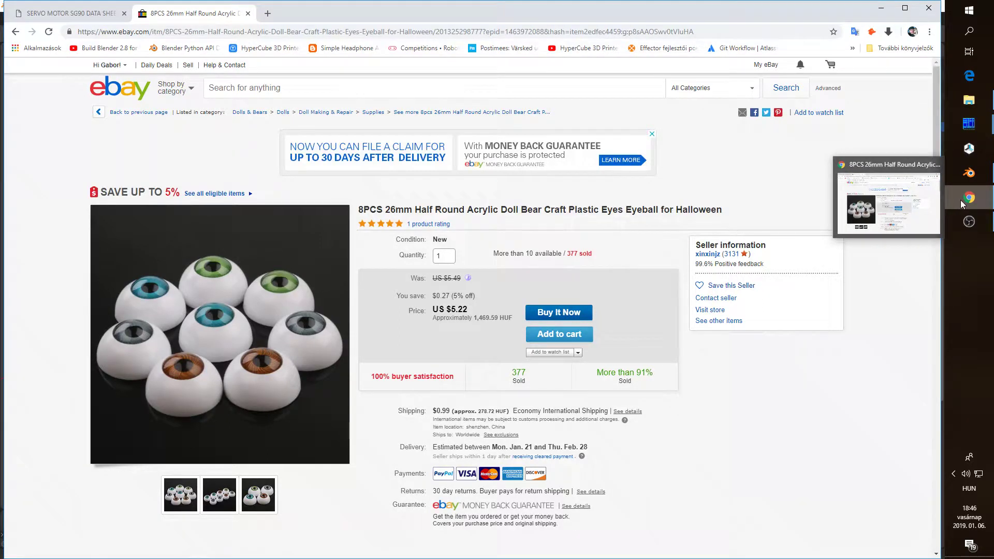
left_click(962, 200)
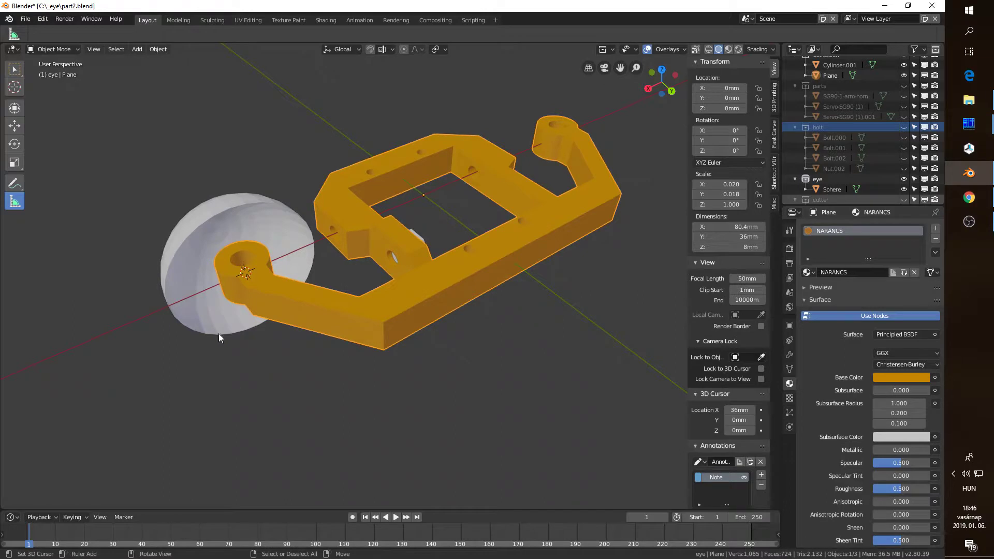
Step: Isolate the eye hemisphere in local view, seen from the right, and open its mesh for editing with see-through shading
left_click(197, 234)
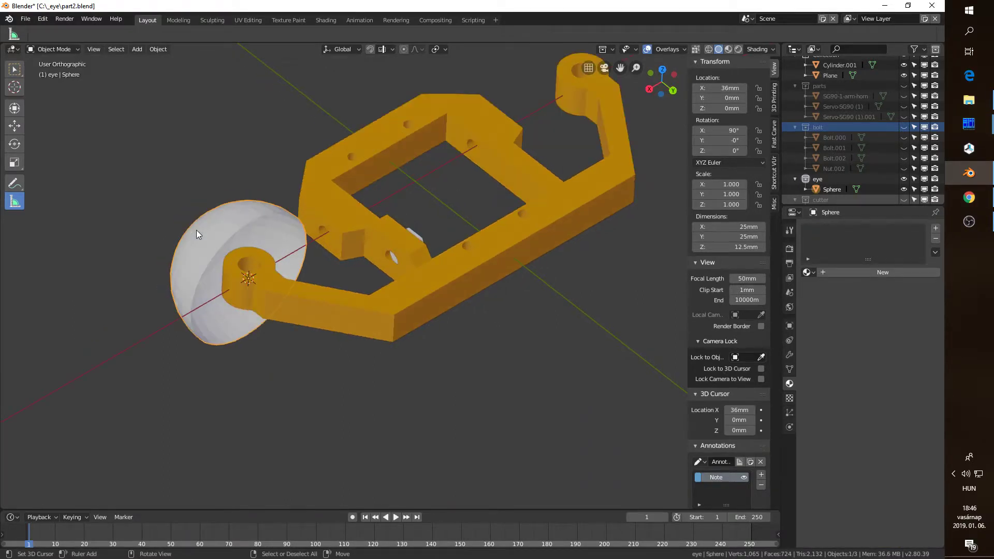
key("KP_Divide")
key("KP_3")
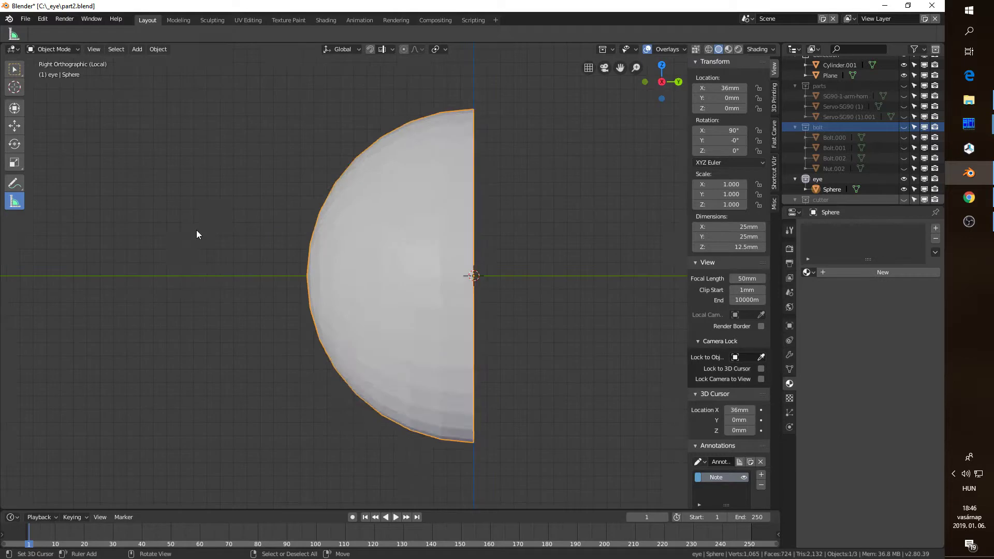
key("Tab")
key("shift+z")
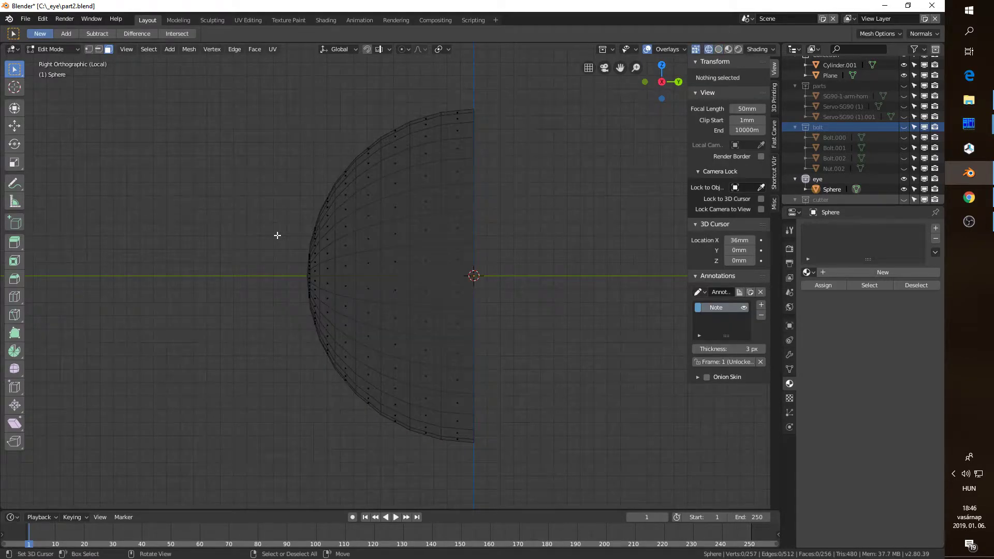
Step: Select the vertices of the hemisphere's domed cap, including those behind, and delete them, keeping the rings nearest the flat side
key("1")
key("a")
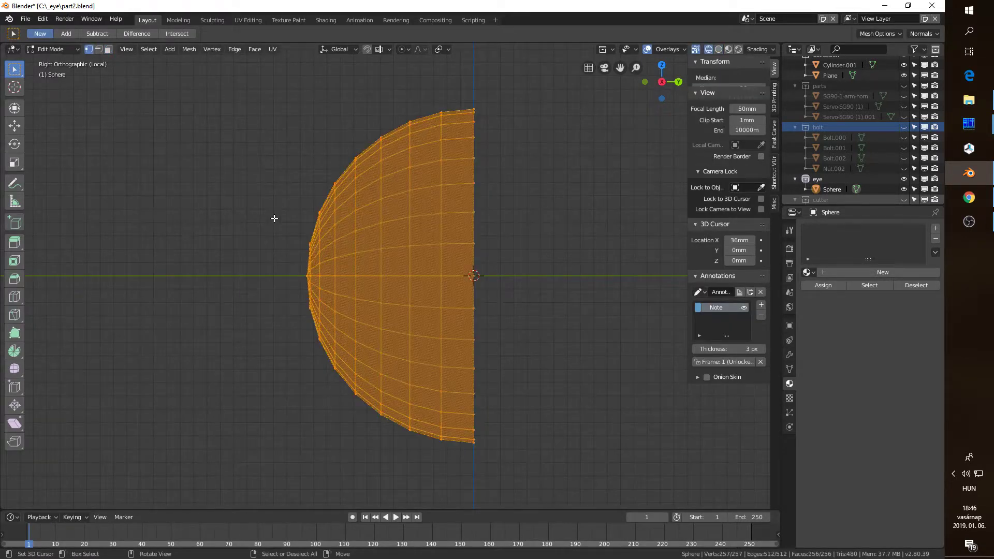
key("alt+a")
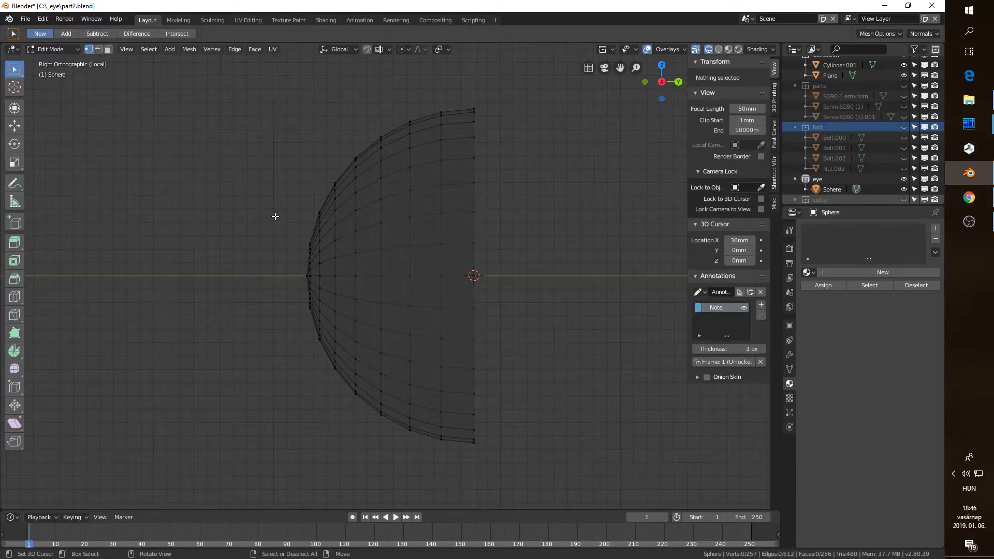
key("b")
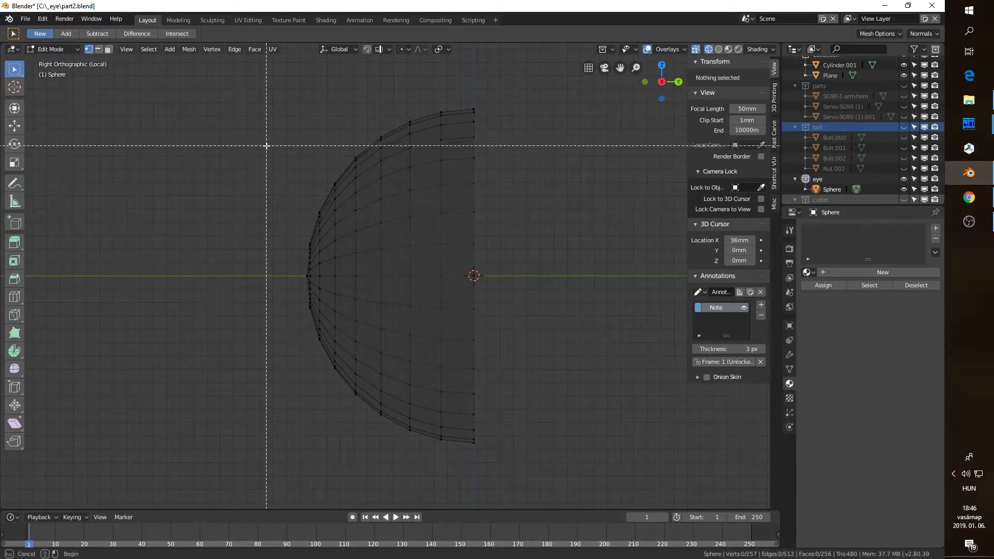
mouse_move(267, 145)
left_mouse_down()
mouse_move(339, 388)
mouse_move(357, 404)
left_mouse_up()
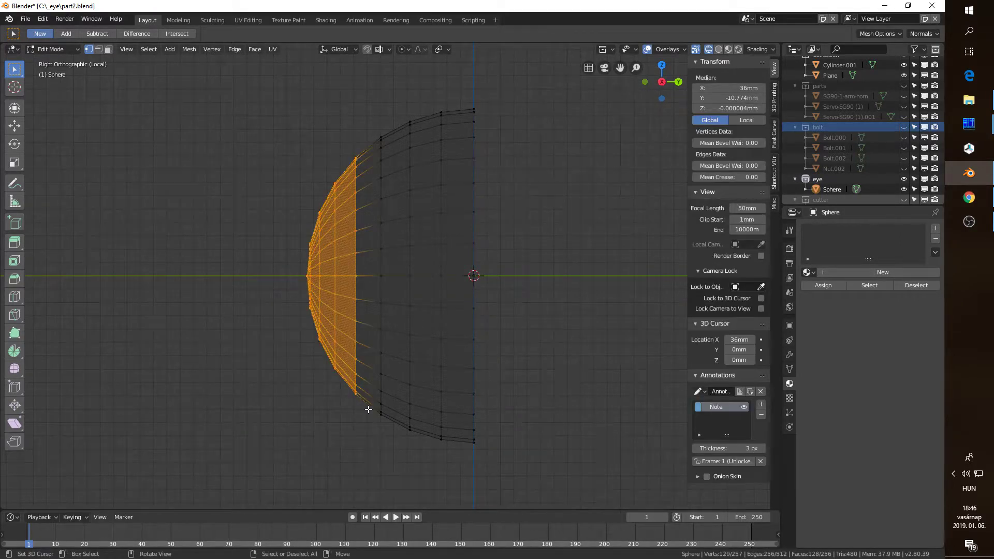
key("c")
key("Escape")
key("x")
left_click(318, 356)
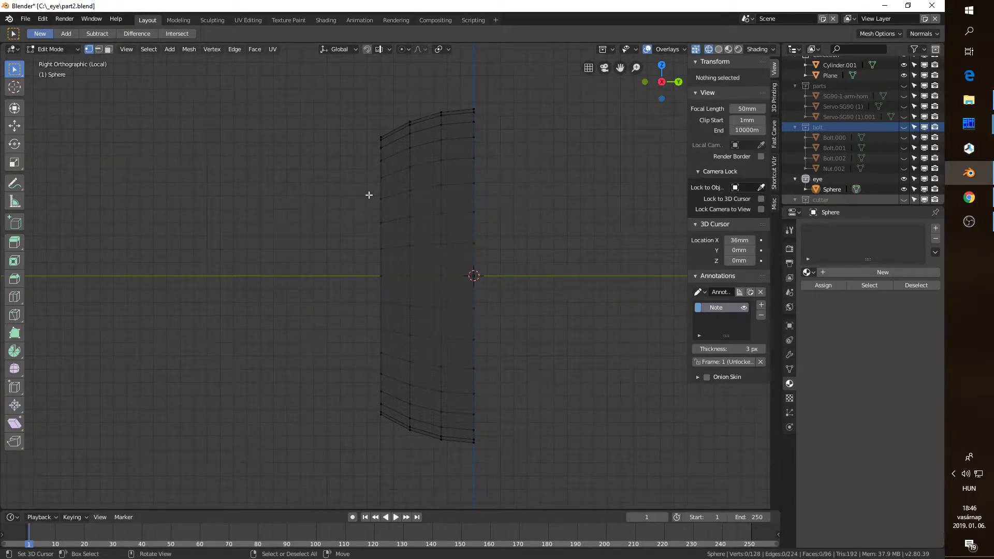
Step: Scale the ring's open front rim by about 1.111 and measure the rim's diameter
left_click_drag(351, 109, 389, 466)
key("s")
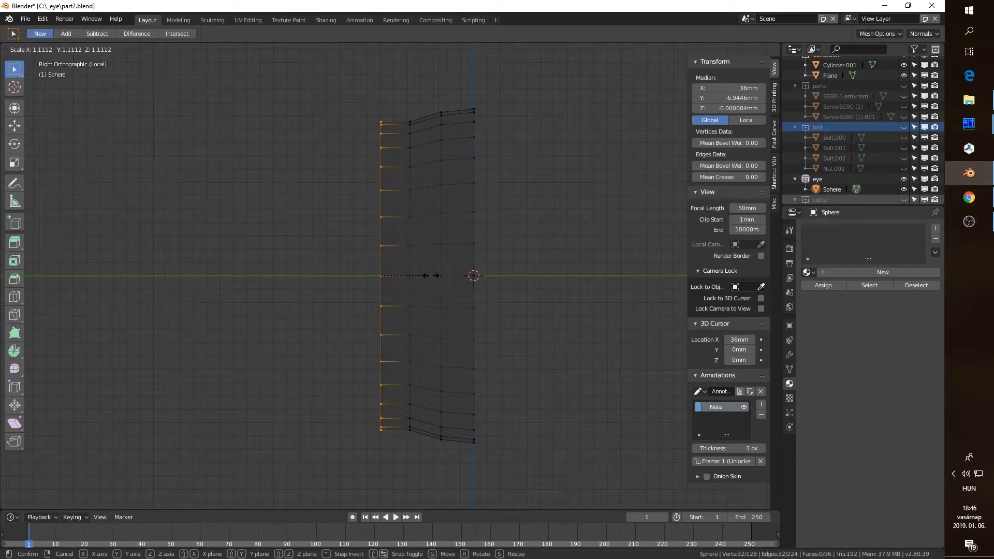
left_click(436, 275)
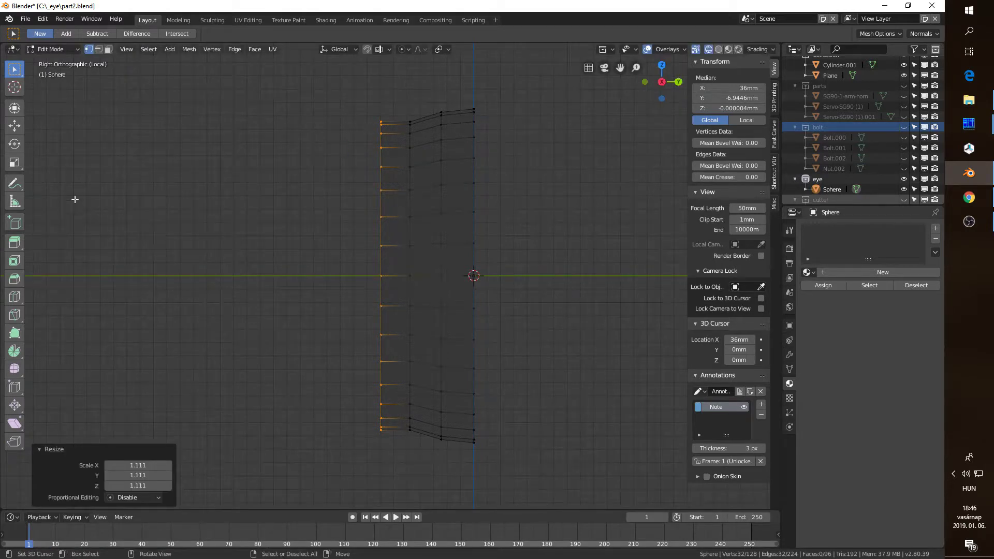
left_click(15, 201)
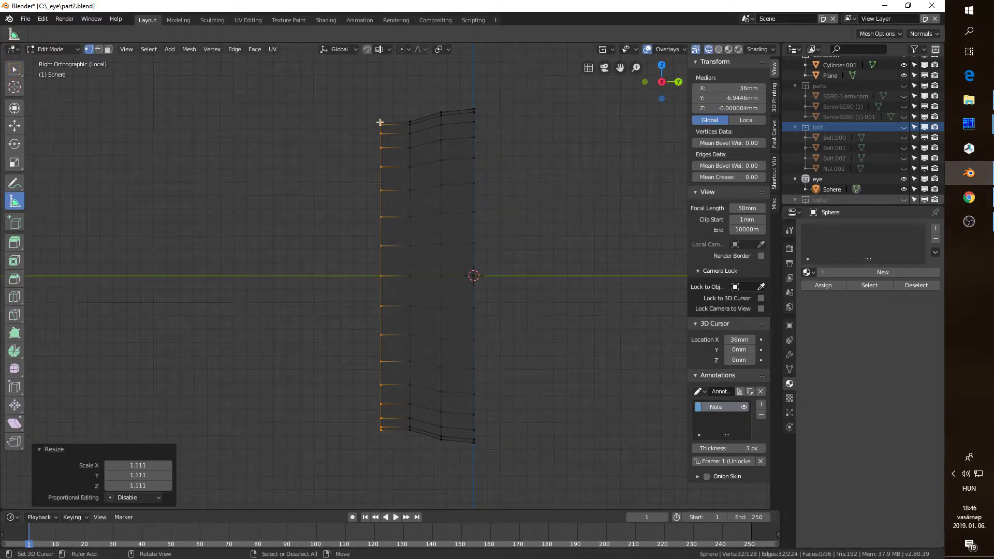
left_click_drag(380, 122, 381, 429)
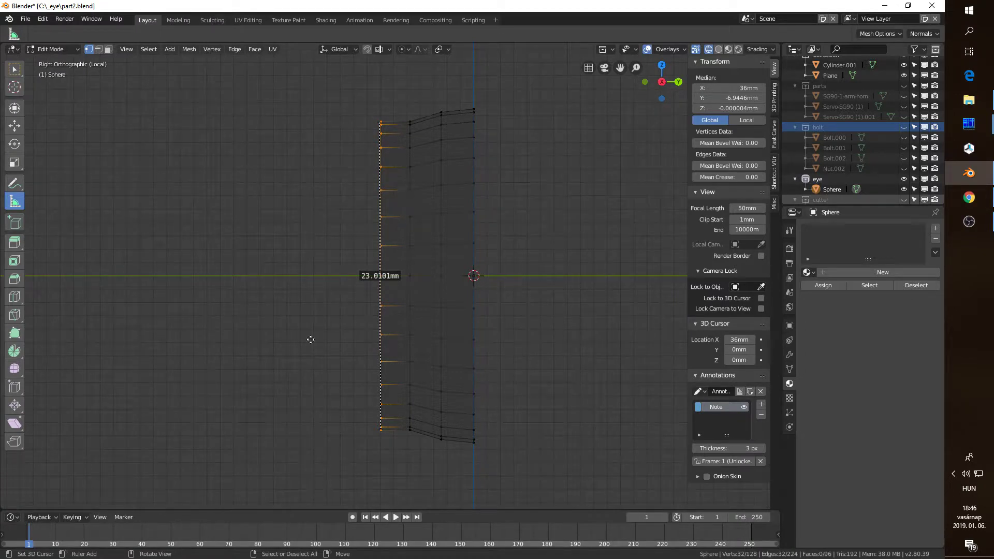
Step: Fill the selected front rim of the ring with a single face
key("Tab")
middle_click_drag(309, 347, 350, 350)
key("Tab")
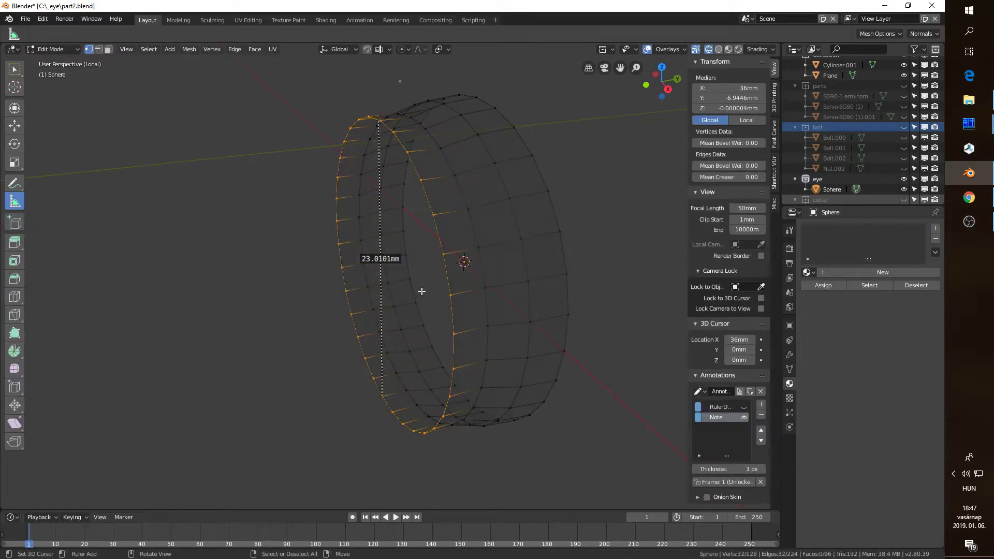
key("f")
middle_click_drag(485, 346, 420, 329)
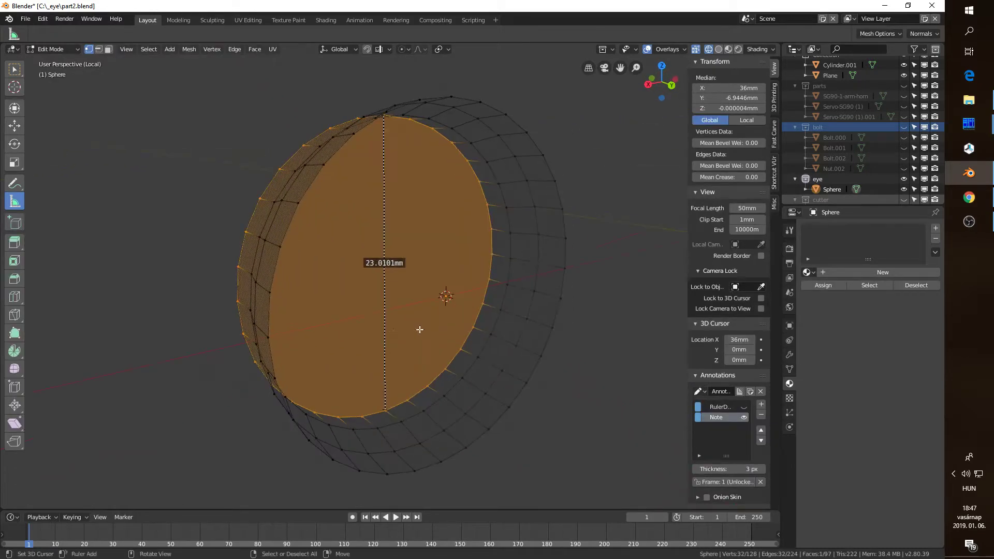
Step: Select the wider rear edge loop, fill it with a face, and return to object mode with solid shading
key("g")
left_click(564, 227)
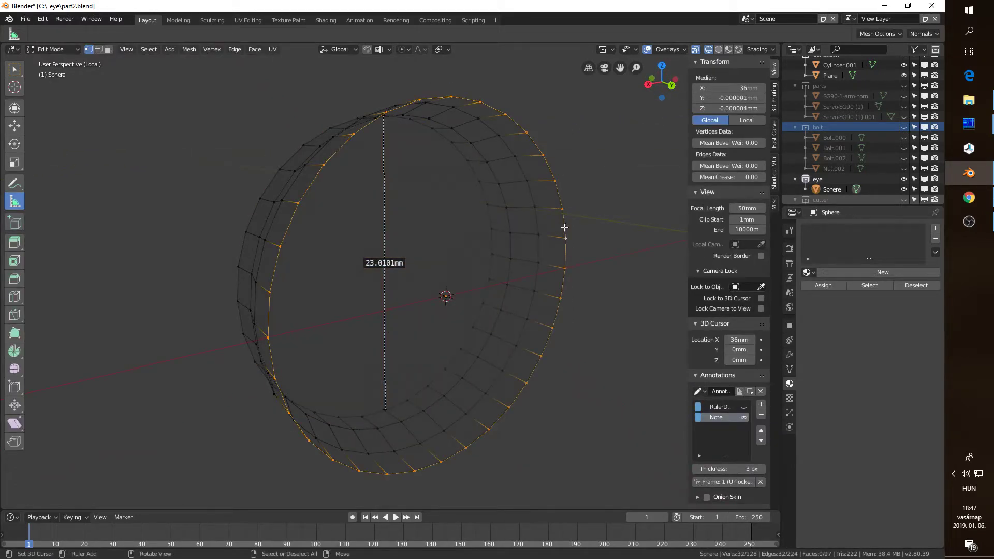
key("f")
key("shift+z")
mouse_move(458, 306)
middle_mouse_down()
mouse_move(504, 338)
mouse_move(447, 314)
middle_mouse_up()
key("Tab")
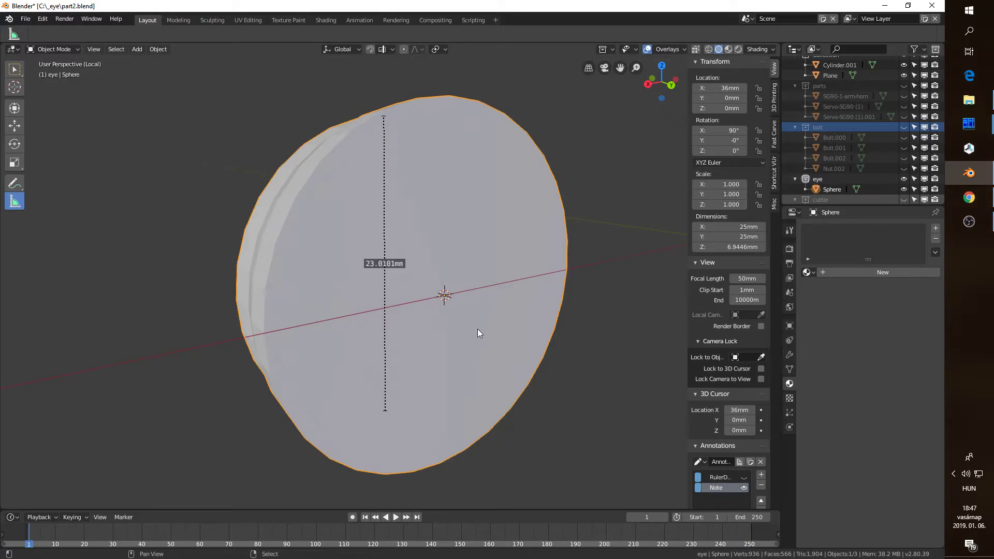
Step: Add a cube at the 3D cursor, scale it by 0.01, and apply its rotation and scale
key("shift+a")
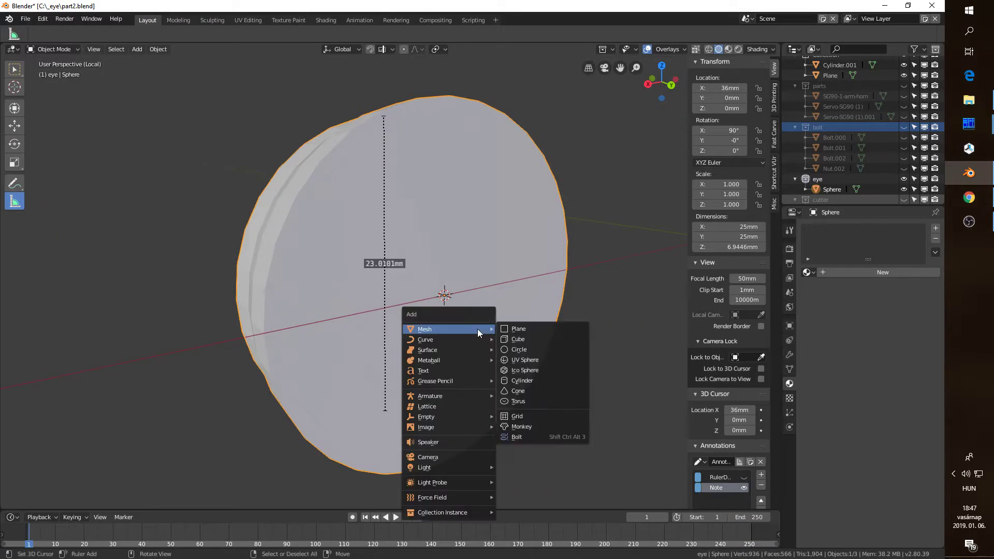
left_click(520, 341)
type("s")
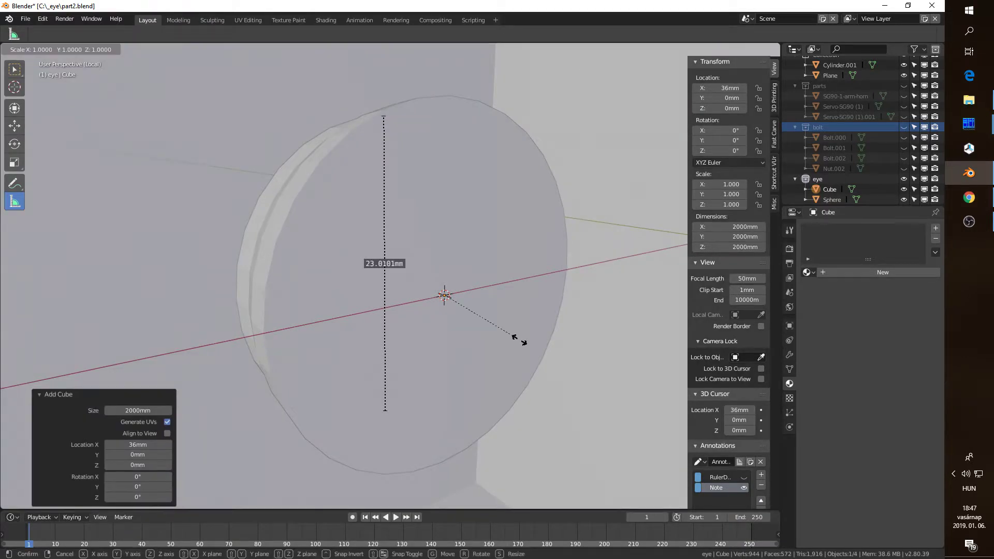
type(".01")
key("Return")
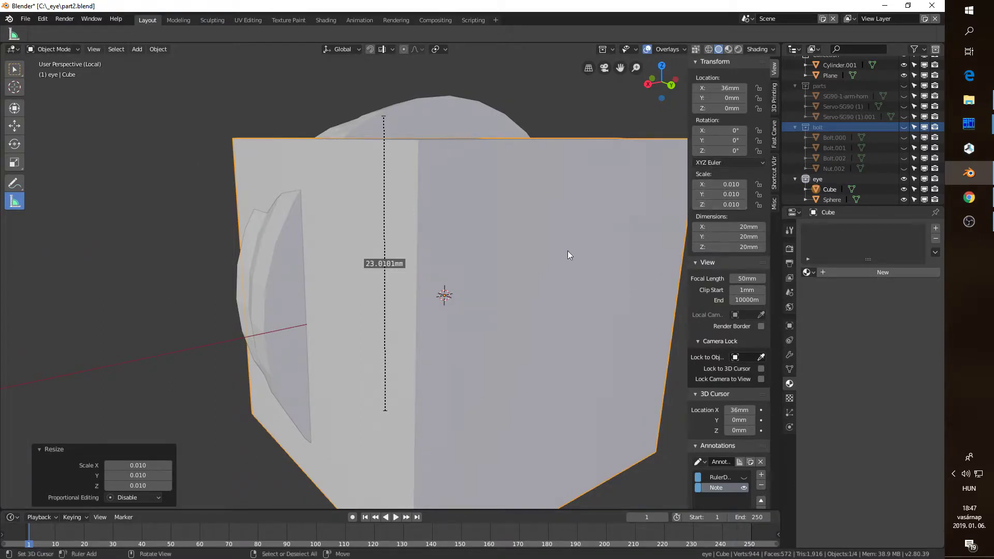
key("ctrl+a")
left_click(548, 252)
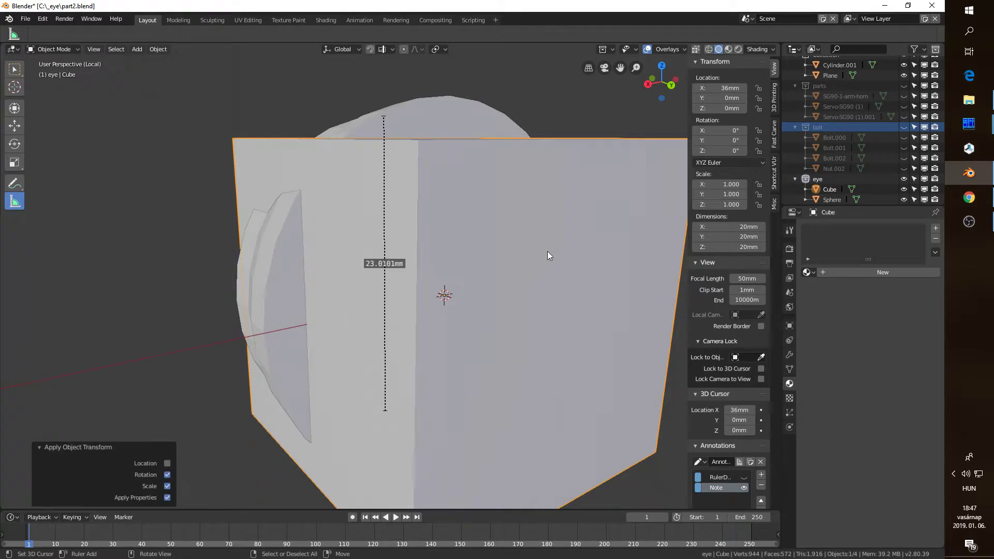
Step: Set the cube's Z dimension to 7 mm
left_click(730, 247)
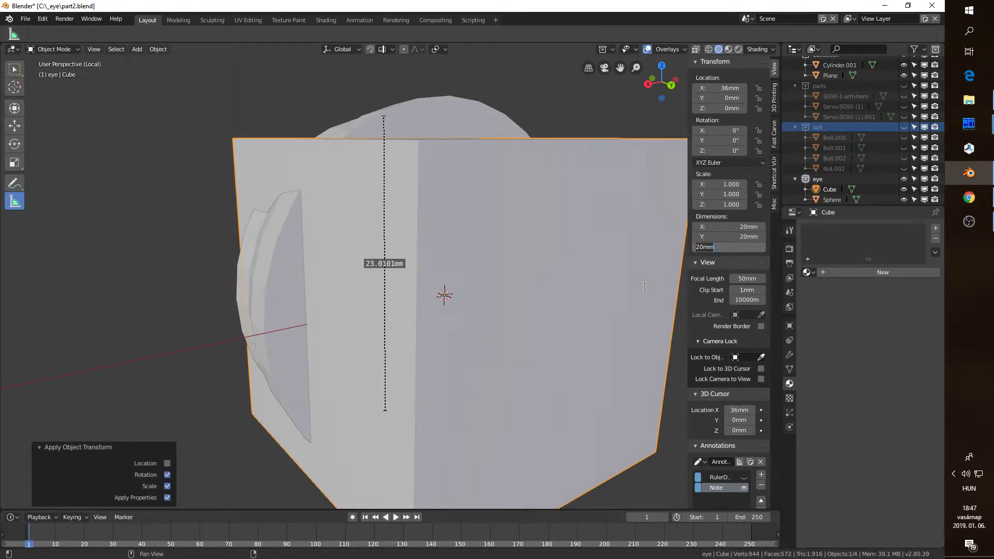
type("7")
key("Return")
Step: Move the flattened block about -8.4 mm along Y so it protrudes from the disc's narrower side
scroll(478, 331, "down", 3)
middle_click_drag(479, 331, 506, 307)
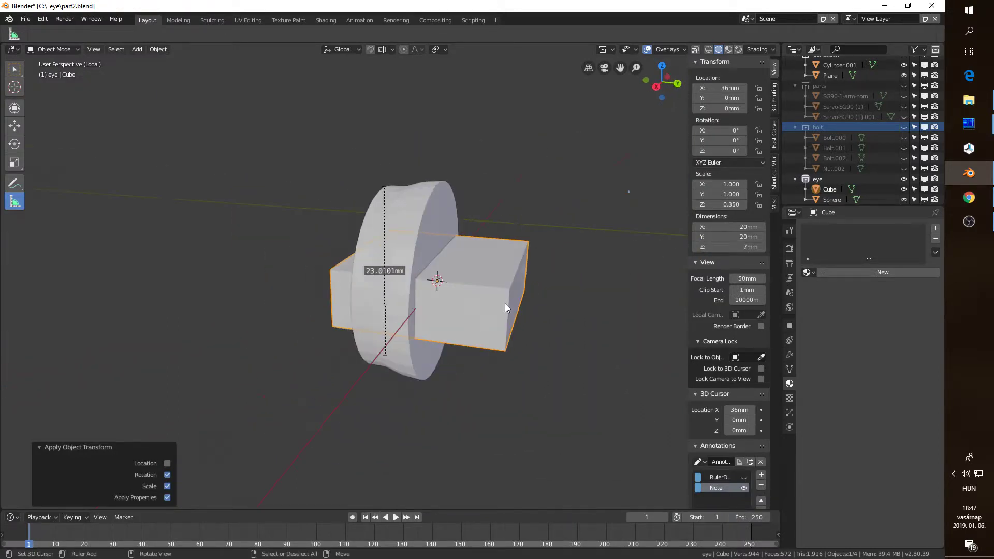
key("g")
key("y")
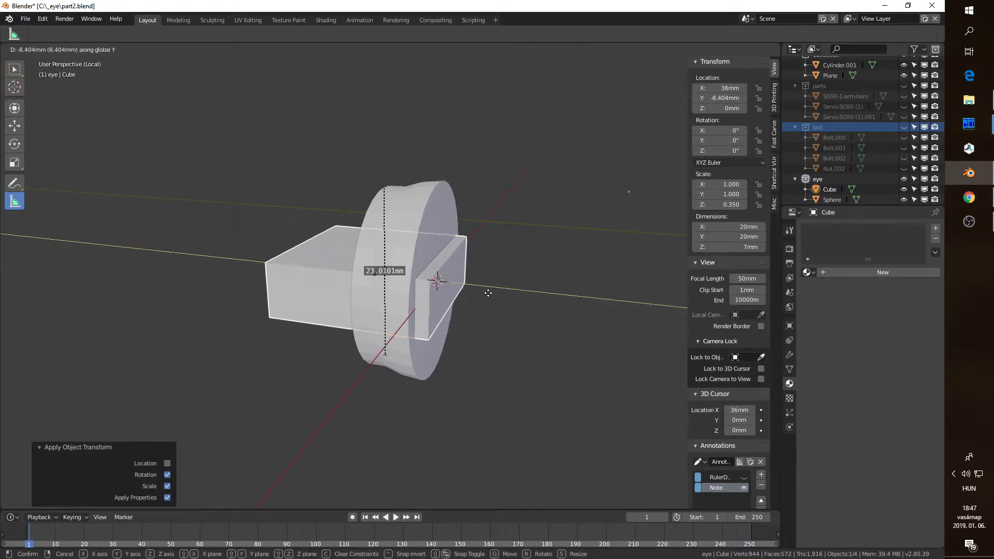
left_click(340, 344)
middle_click_drag(340, 344, 381, 377)
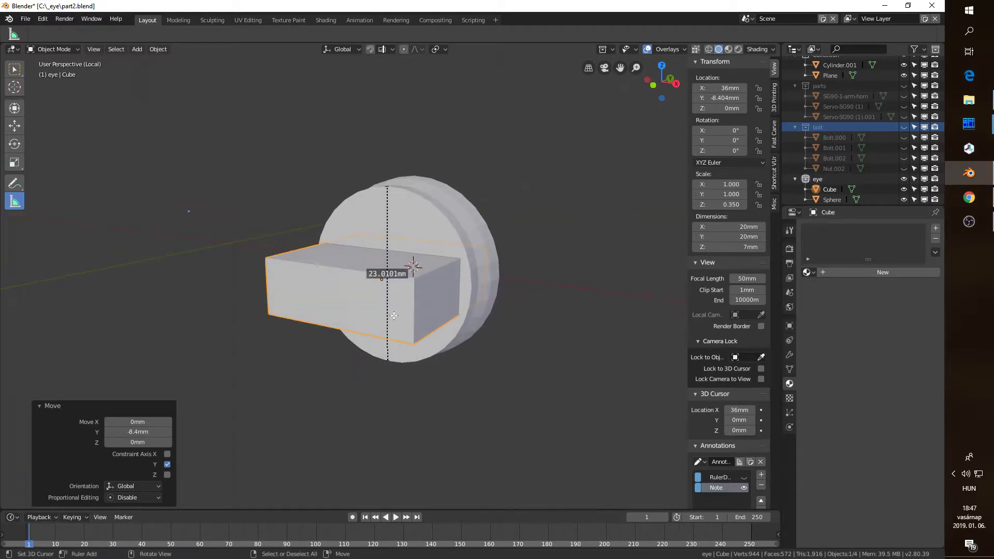
Step: Select the block's outer end face in edit mode and move it about 8.37 mm along Y towards the disc
key("Tab")
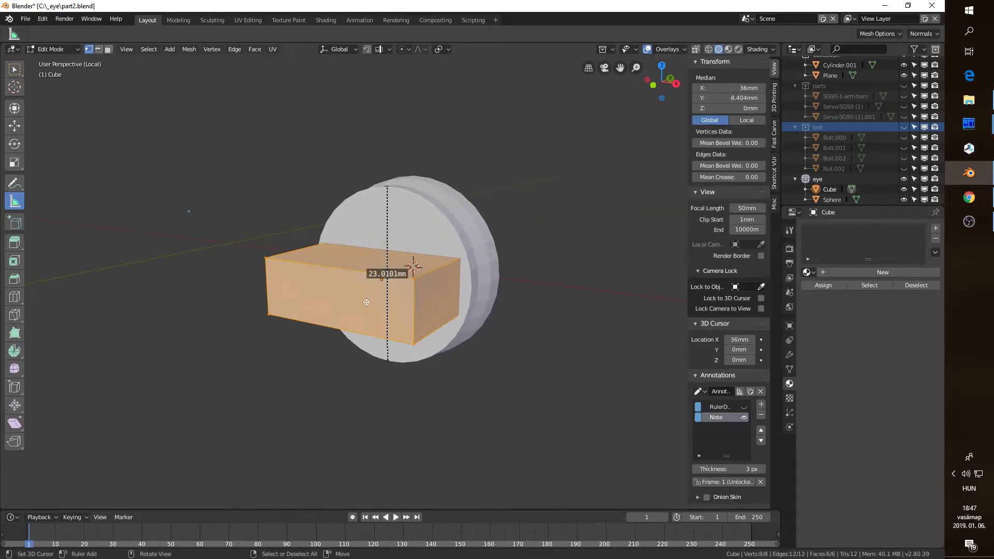
key("3")
left_click(367, 302)
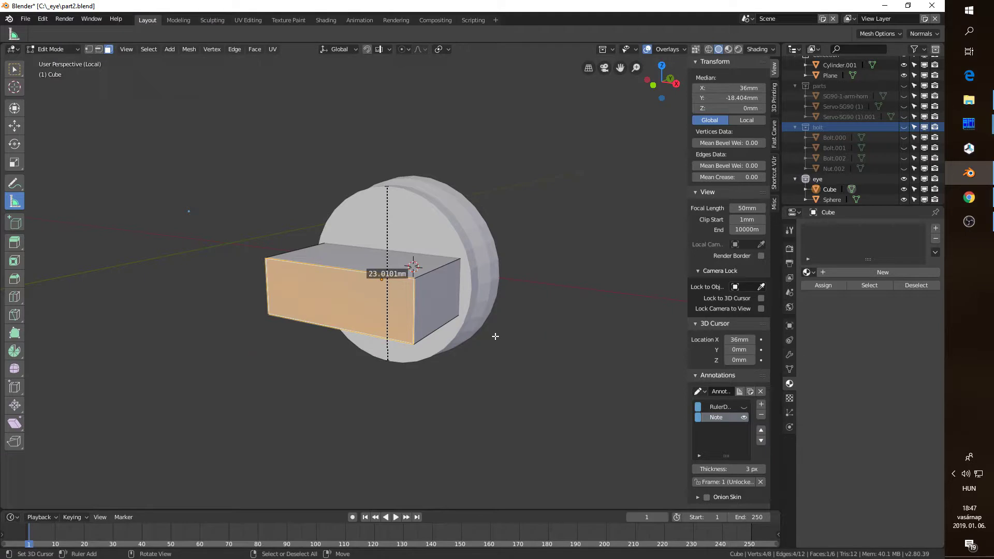
key("g")
key("y")
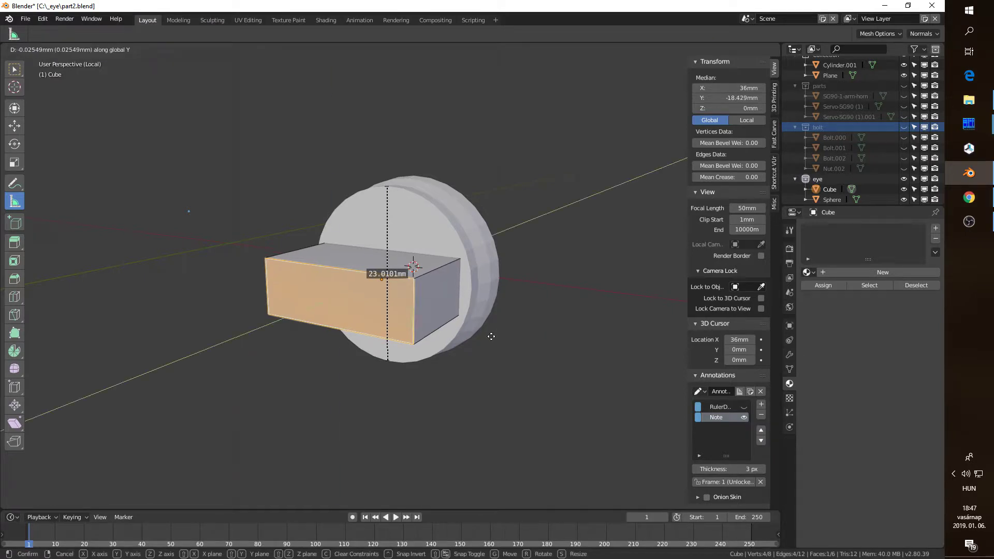
left_click(526, 300)
Step: Scale the block's outer end face down to roughly 0.6 in X and Y, keeping its Z height, and leave edit mode
key("s")
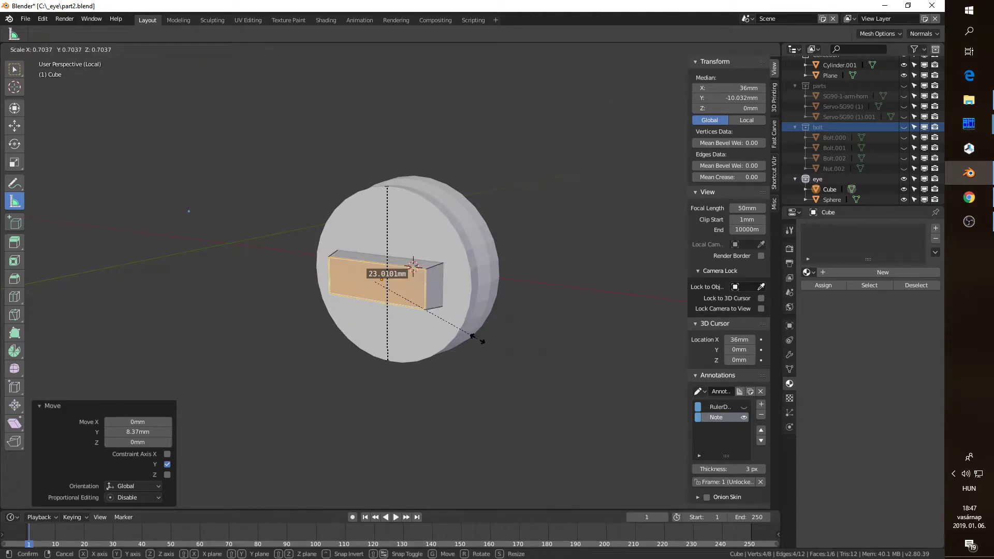
key("shift+z")
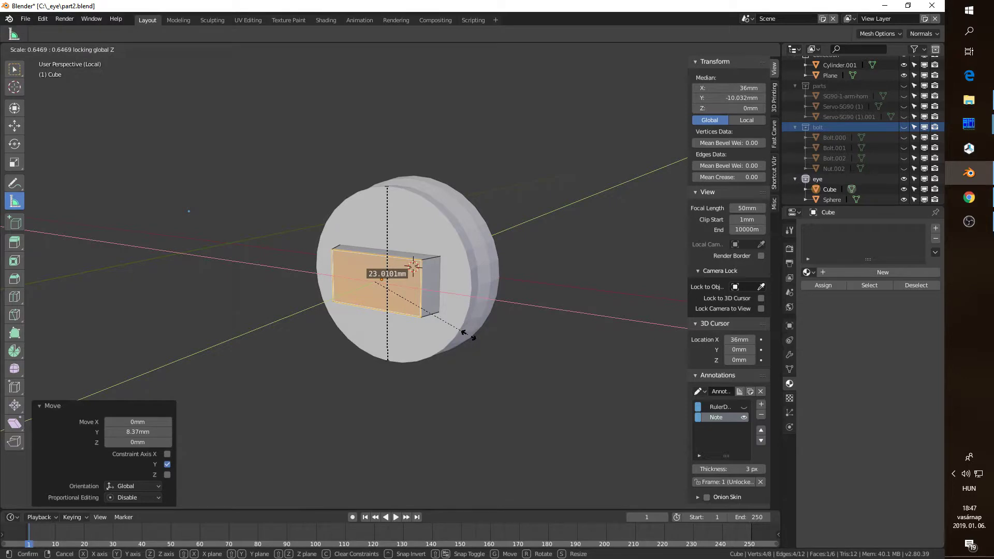
left_click(455, 334)
middle_click_drag(456, 334, 406, 234)
key("Tab")
Step: Add a Boolean modifier to the eye disc with the Difference operation and the tapered block as its object
right_click(406, 234)
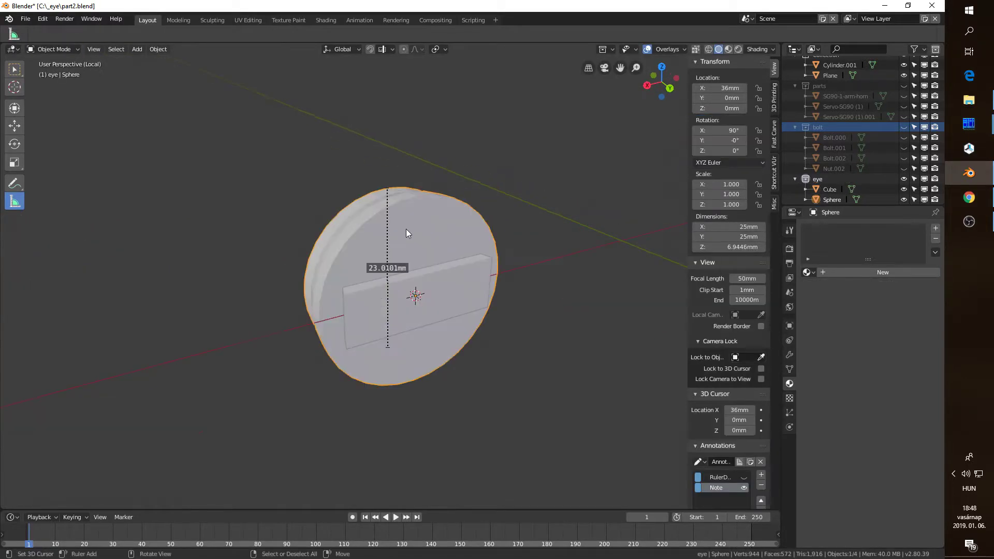
left_click(789, 355)
left_click(816, 227)
left_click(730, 275)
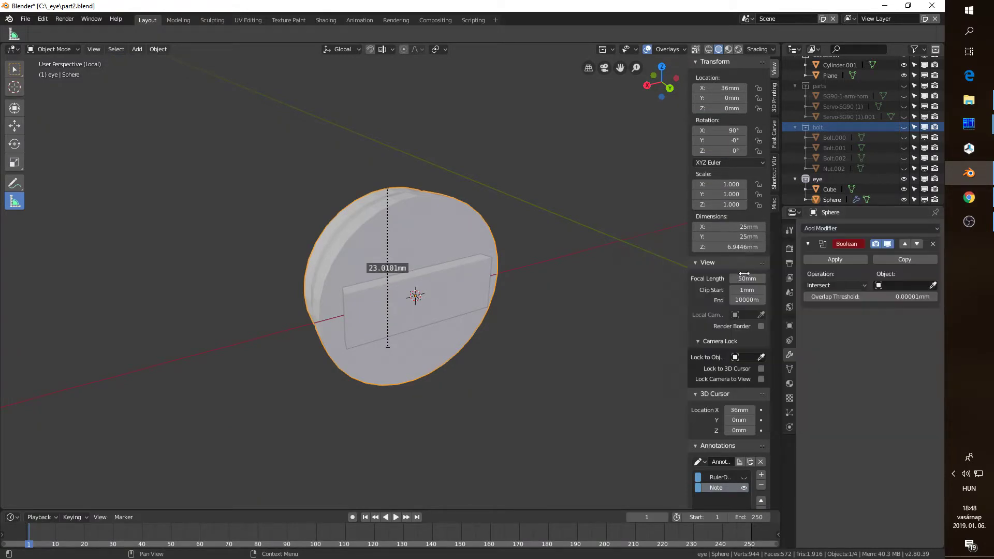
left_click(838, 286)
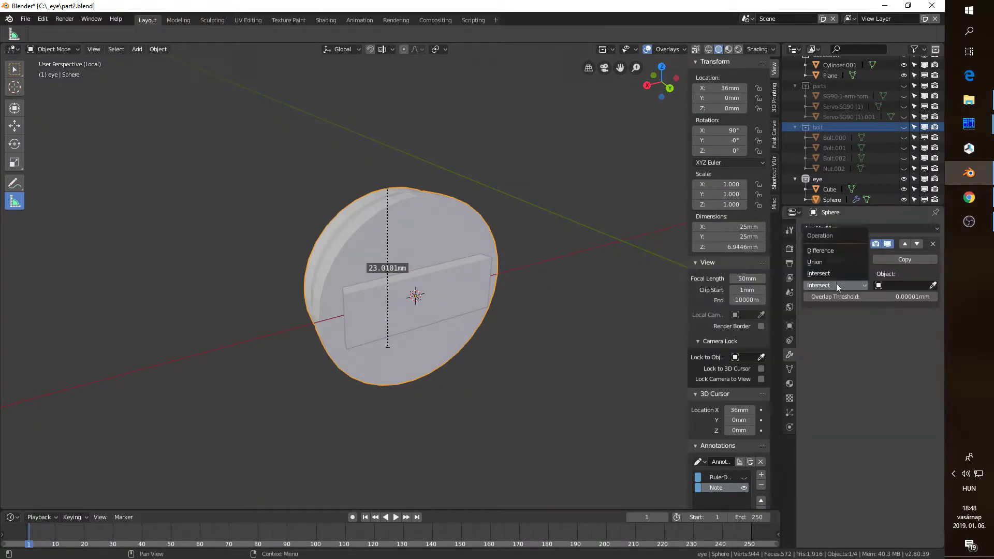
left_click(821, 251)
left_click(933, 285)
left_click(445, 318)
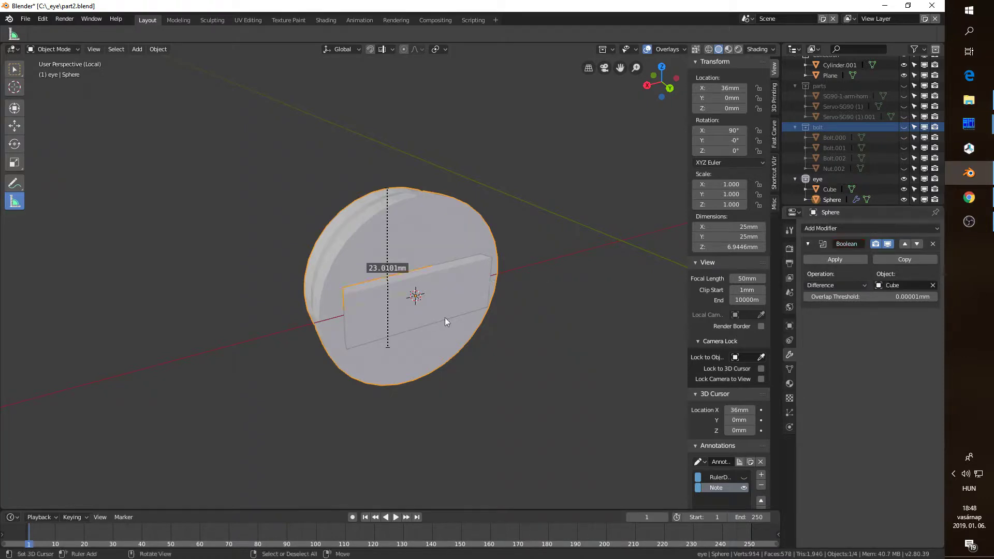
Step: Hide the tapered block and apply the disc's Boolean modifier to cut the slot
left_click(452, 291)
key("h")
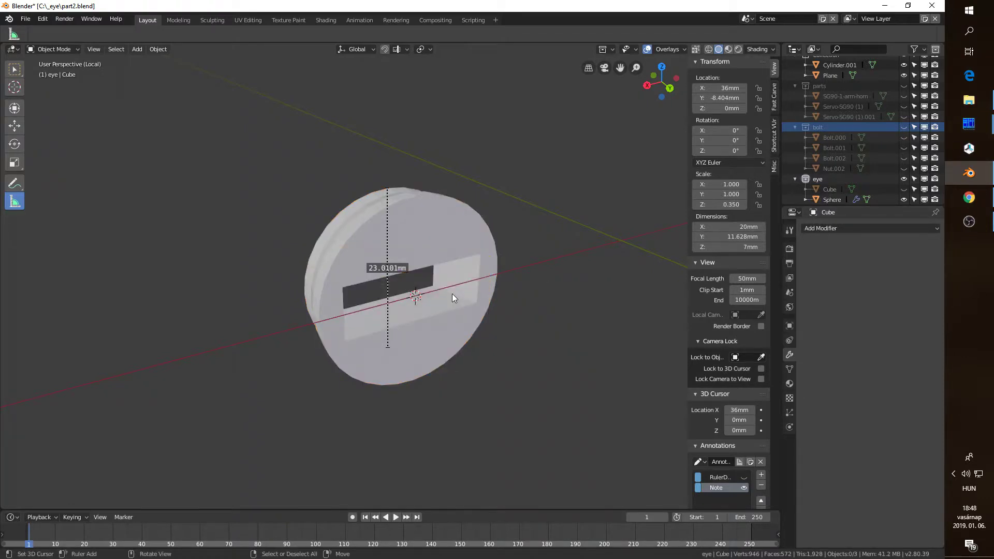
left_click(453, 293)
left_click(835, 260)
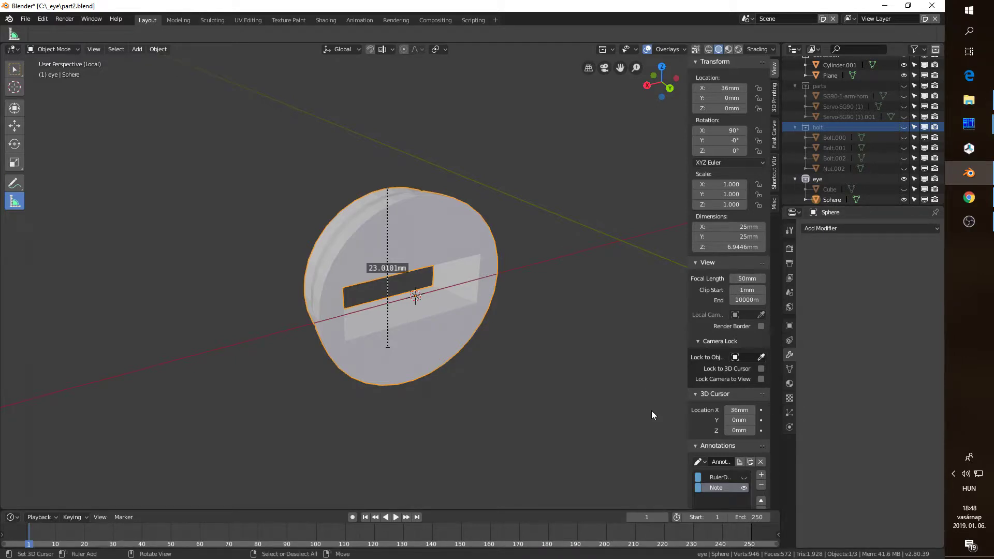
Step: Delete both annotation layers, the ruler data and the note, to clear the measurement
left_click(717, 477)
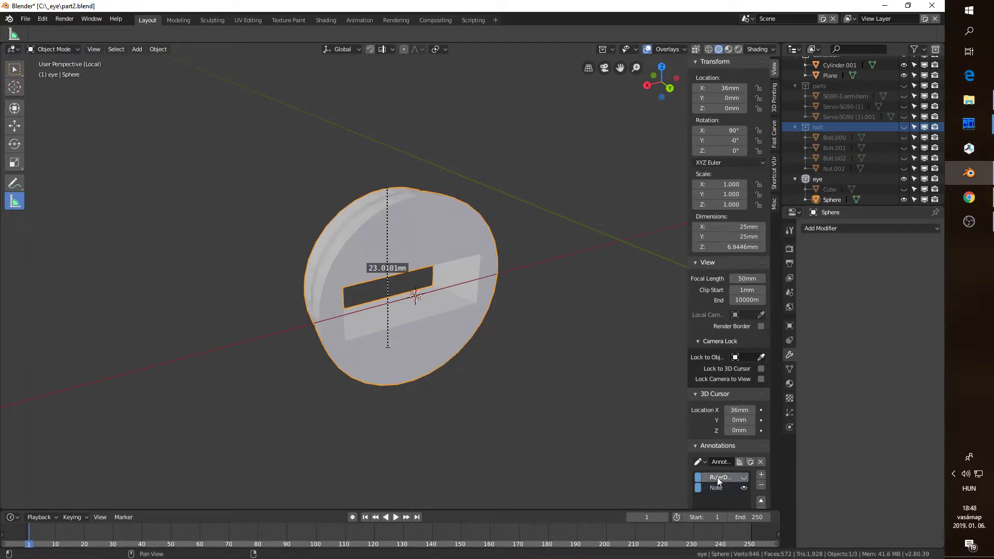
left_click(761, 485)
left_click(762, 485)
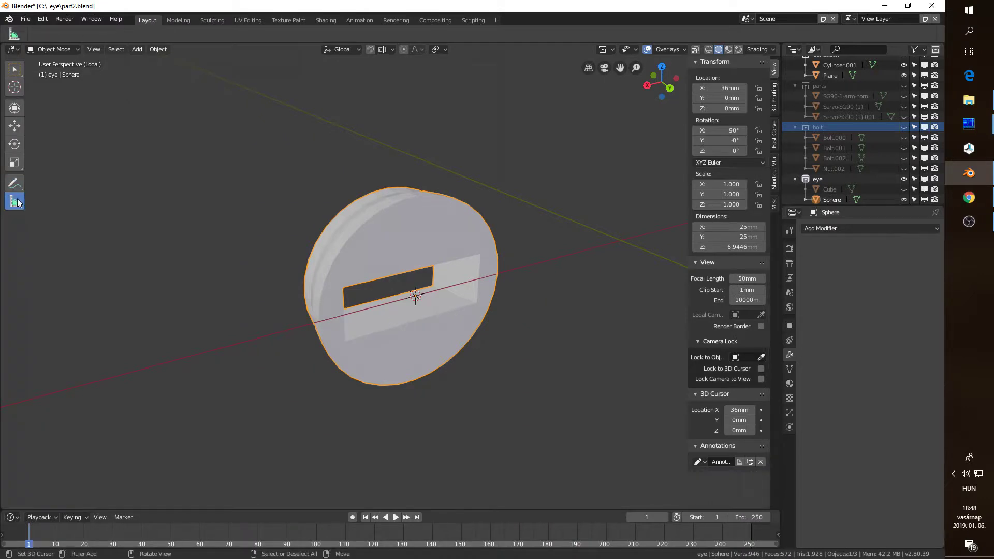
Step: Bring the frame back into view by leaving local view and check how its arm meets the disc's slot
middle_click_drag(393, 290, 374, 350)
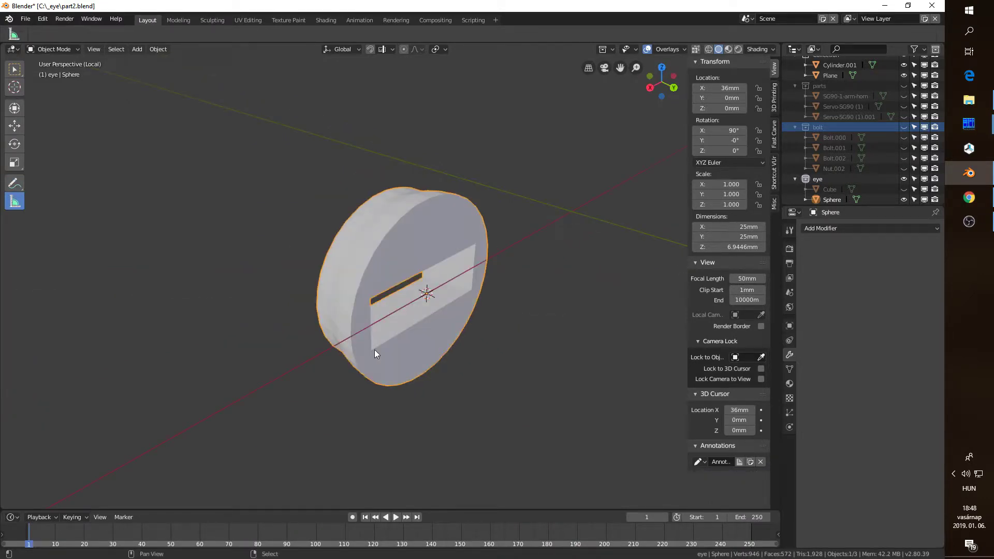
key("KP_1")
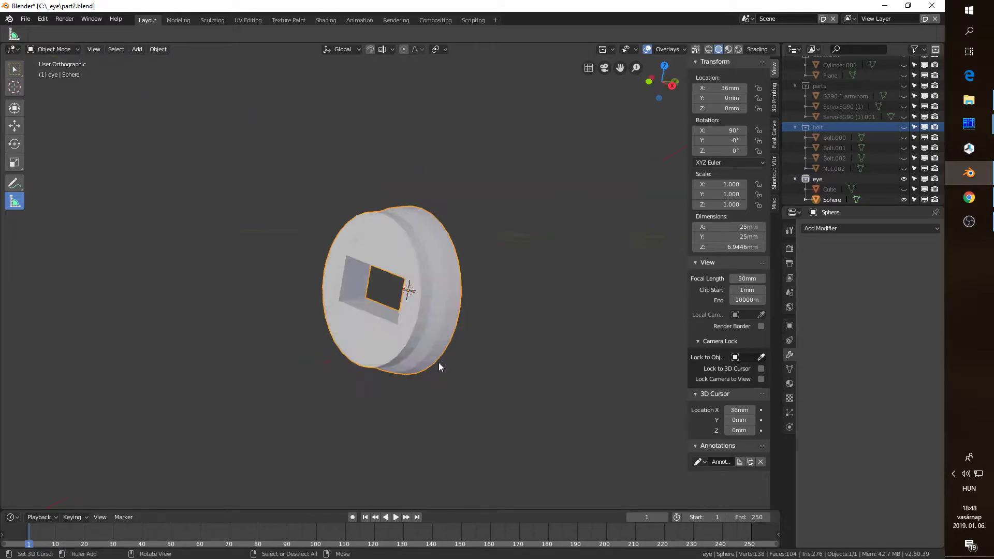
key("alt+h")
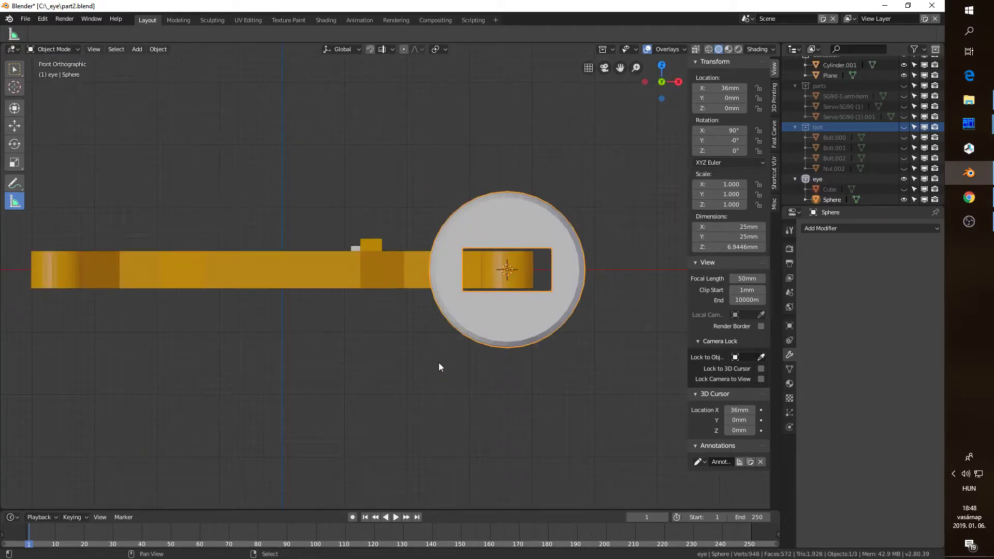
middle_click_drag(440, 363, 238, 291)
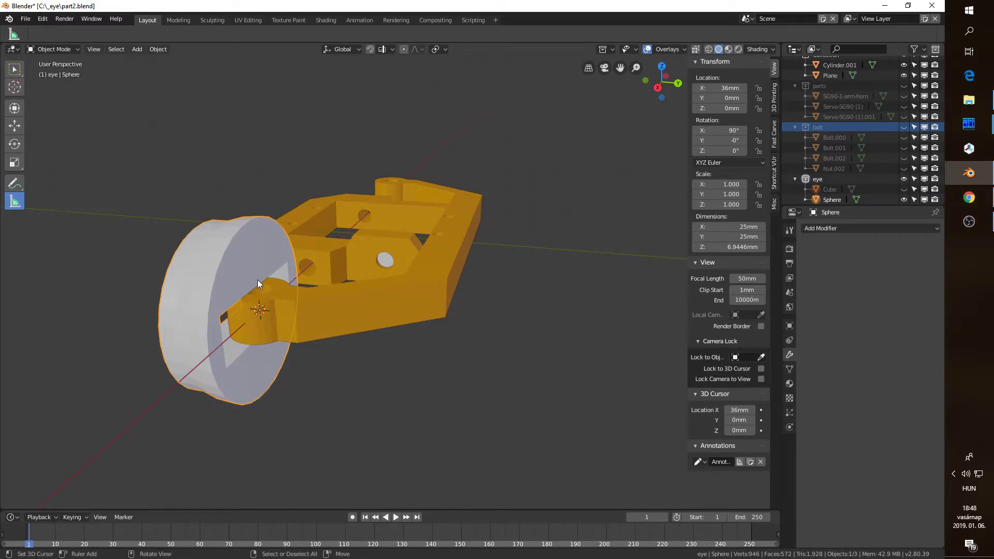
Step: Extrude the disc's flat slotted face about 4.1 mm along its normal towards the frame
key("KP_7")
key("Tab")
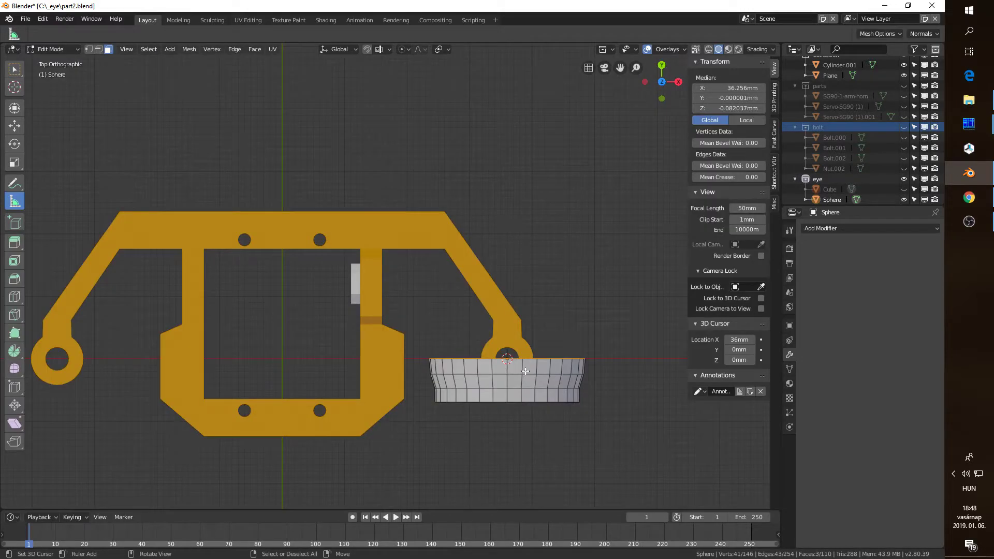
middle_click_drag(537, 369, 282, 319)
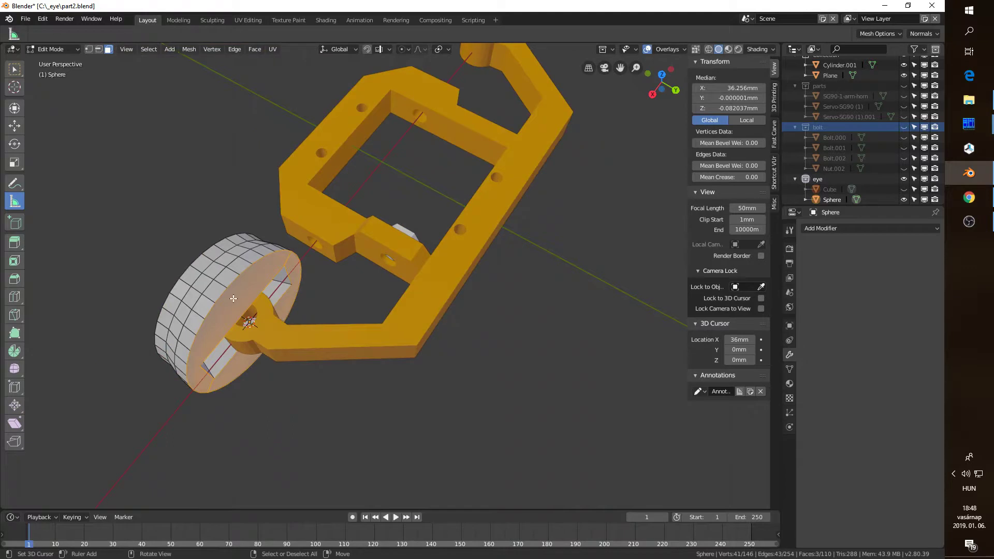
key("e")
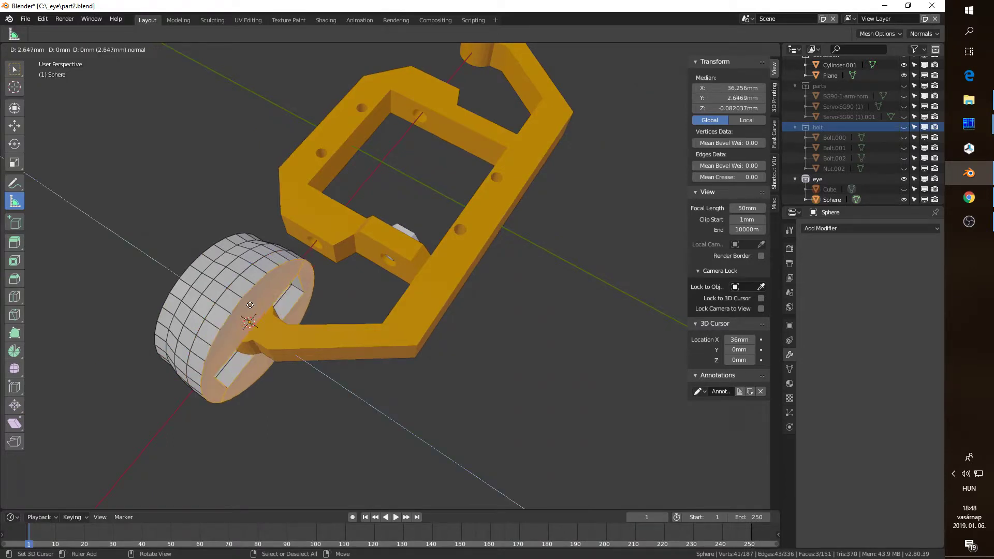
left_click(242, 331)
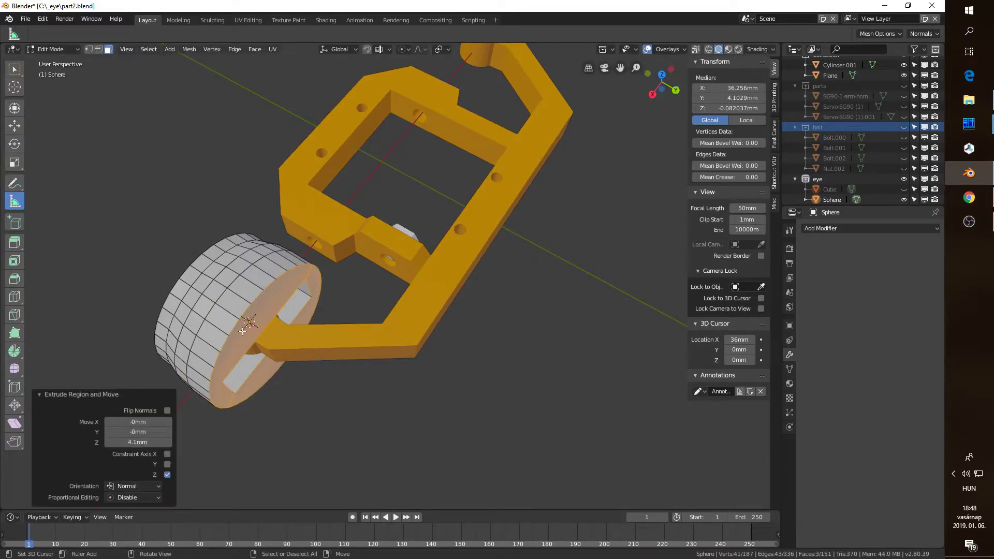
Step: Move the extruded face about 0.87 mm further along Y to the bend of the frame's arm, and leave edit mode
middle_click_drag(243, 331, 266, 292)
key("KP_5")
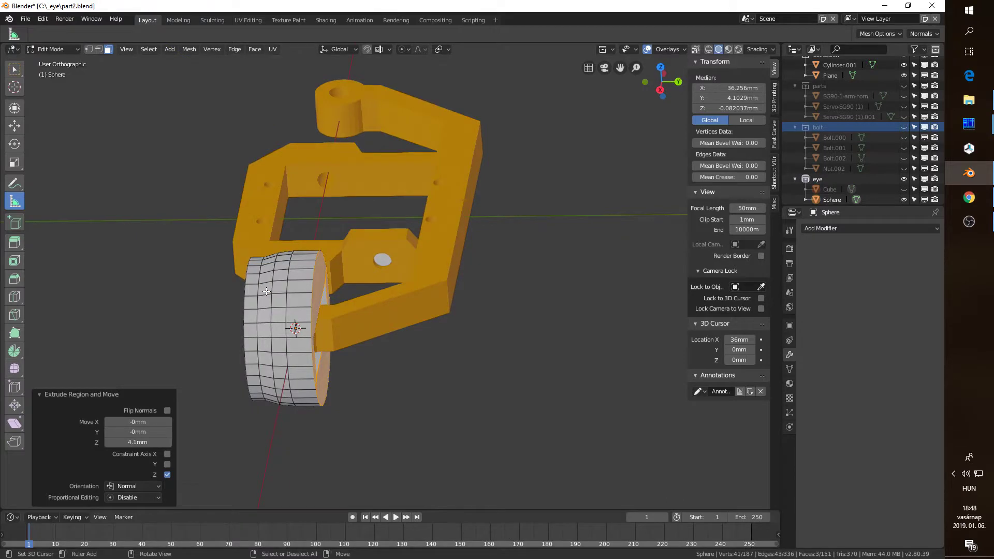
key("KP_7")
key("shift+z")
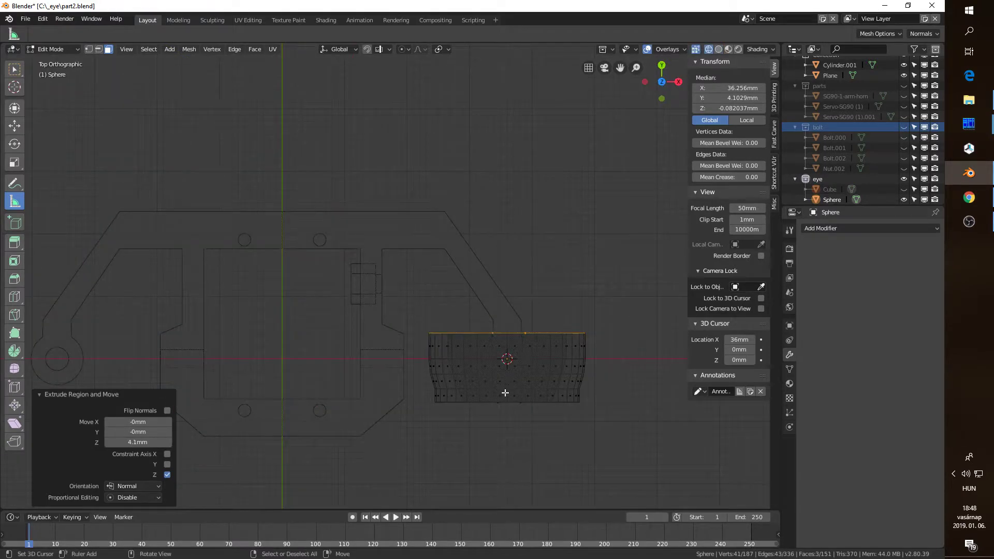
scroll(506, 393, "up", 4)
middle_click_drag(505, 393, 293, 258, "shift")
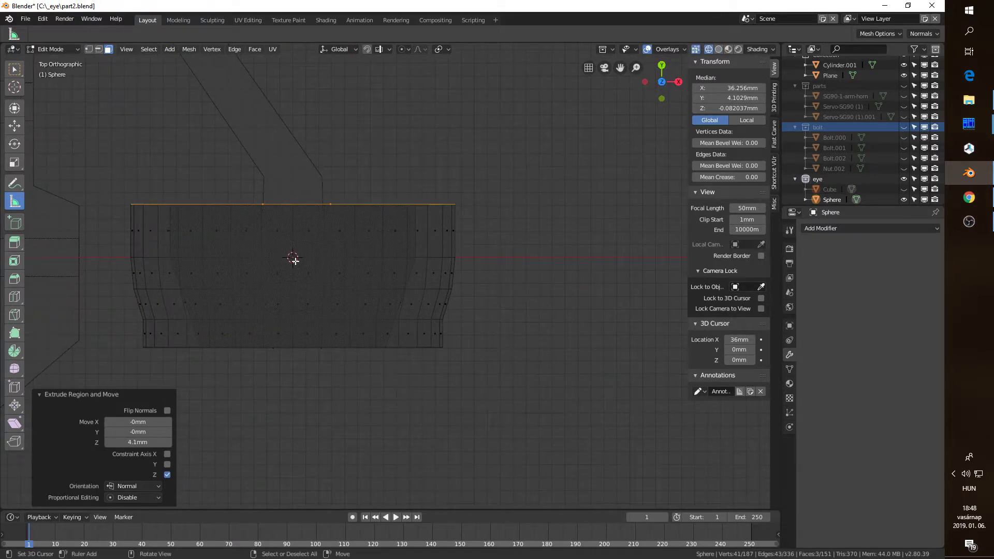
key("1")
scroll(293, 261, "up", 2)
scroll(311, 272, "up", 3)
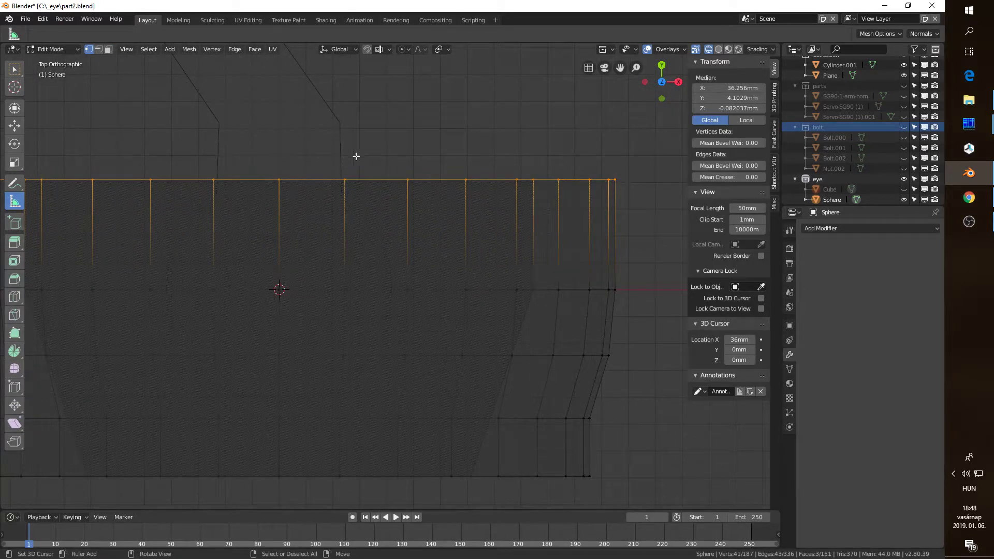
key("g")
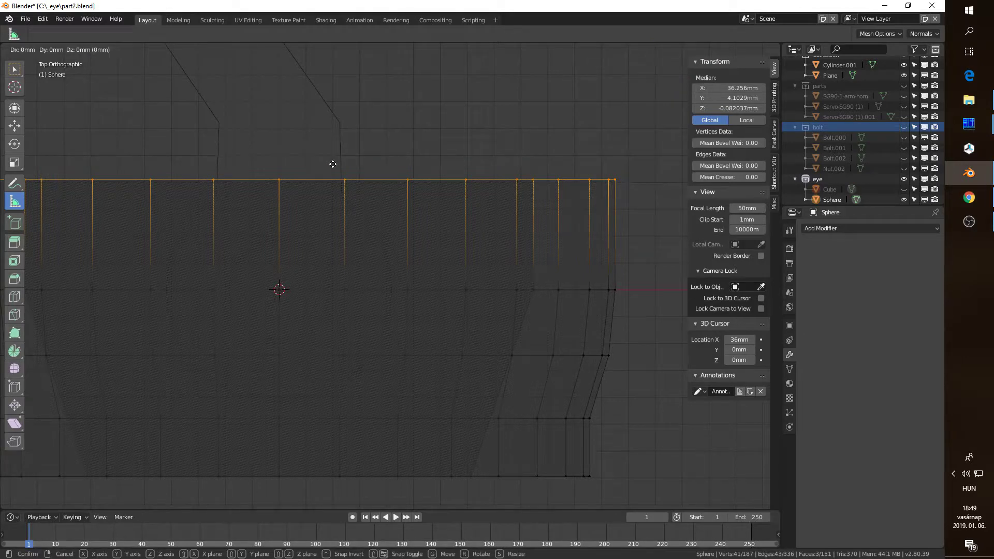
key("y")
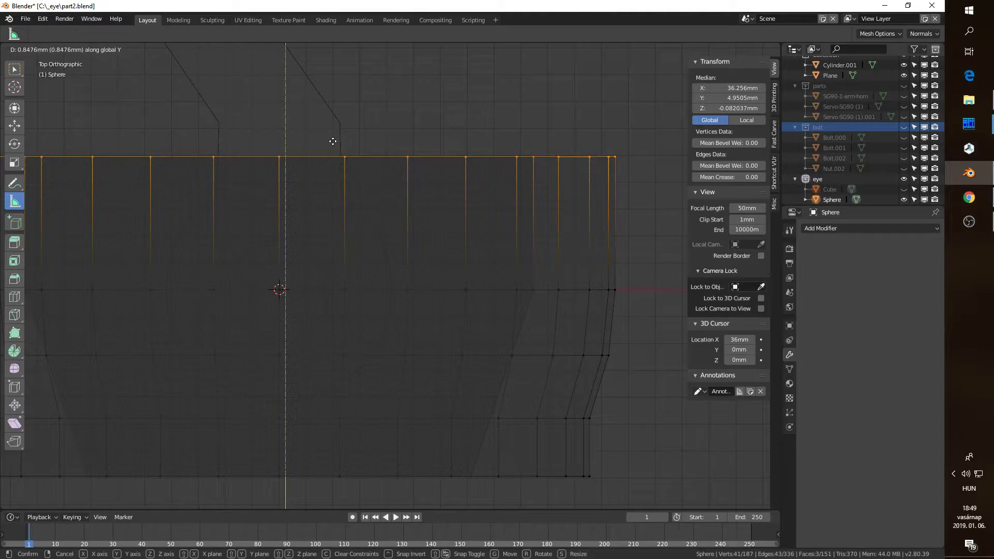
left_click(333, 141)
mouse_move(324, 233)
middle_mouse_down()
mouse_move(313, 288)
mouse_move(267, 265)
mouse_move(383, 266)
mouse_move(350, 263)
mouse_move(333, 249)
mouse_move(399, 267)
mouse_move(386, 268)
middle_mouse_up()
key("Tab")
key("shift+z")
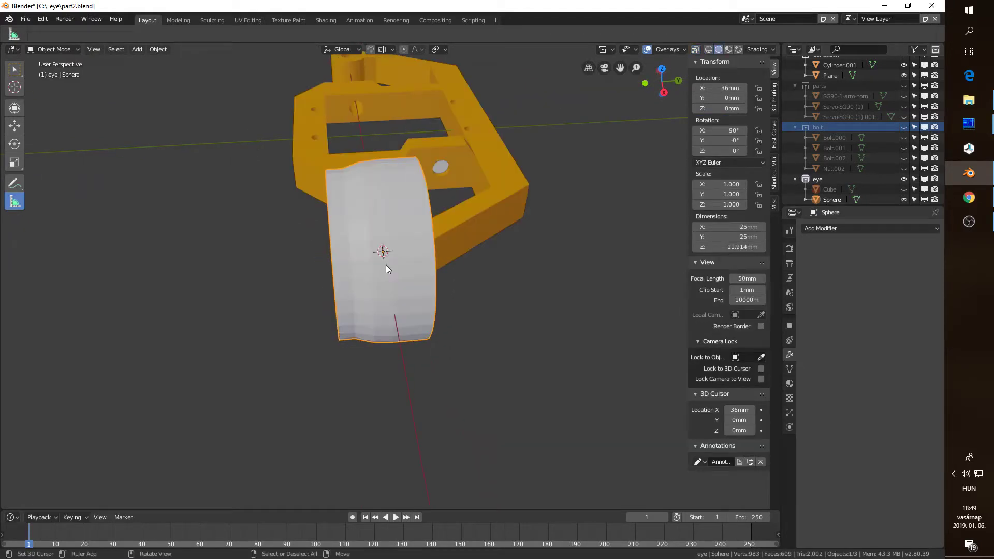
Step: Examine the lengthened disc against the frame's arm at an angle and from above
middle_click_drag(316, 378, 271, 355)
middle_click_drag(264, 350, 299, 372)
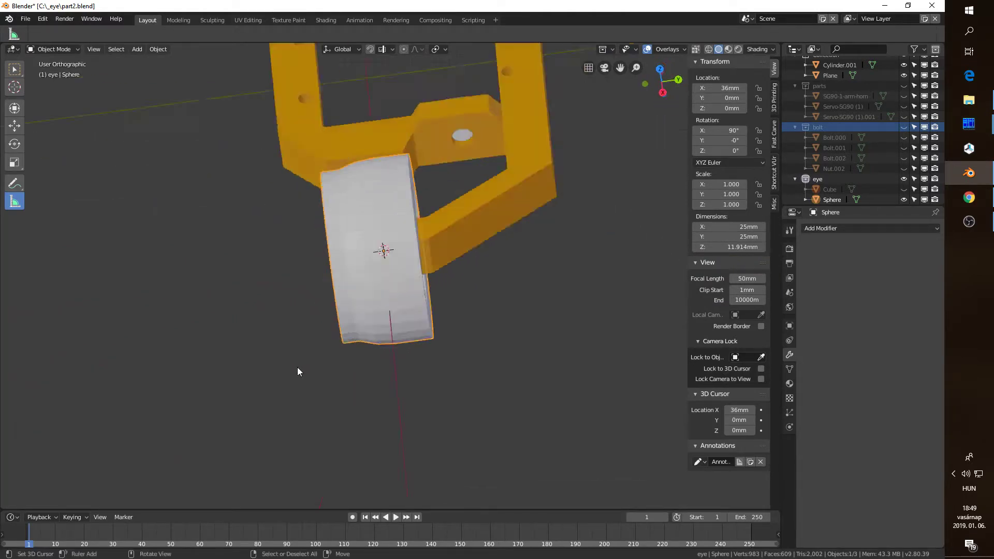
key("KP_7")
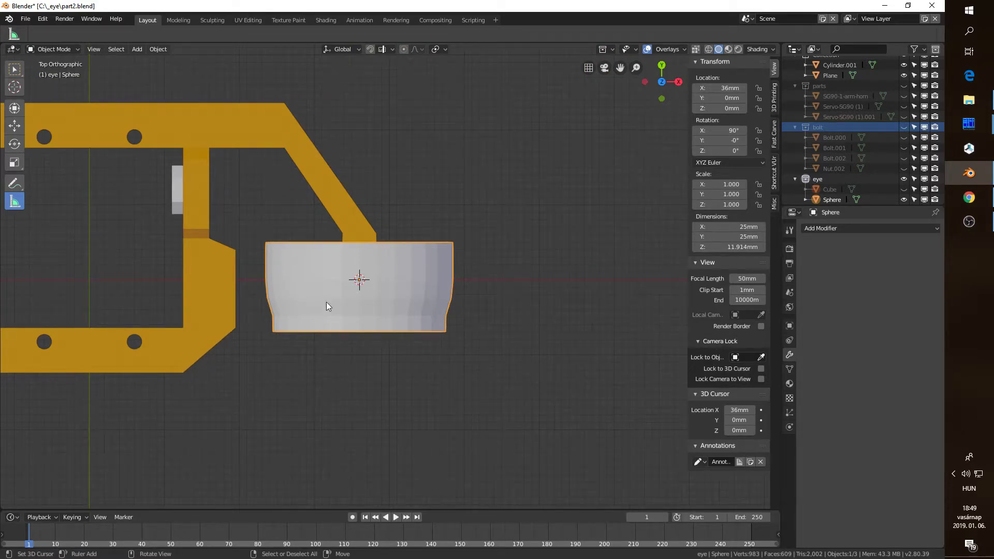
scroll(375, 312, "up", 2)
key("Tab")
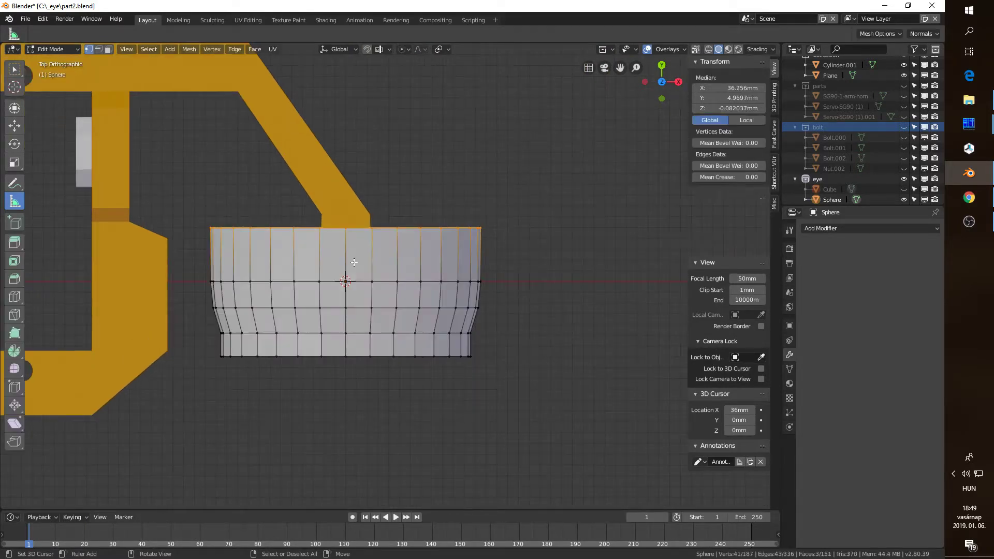
key("Tab")
key("Tab")
key("Tab")
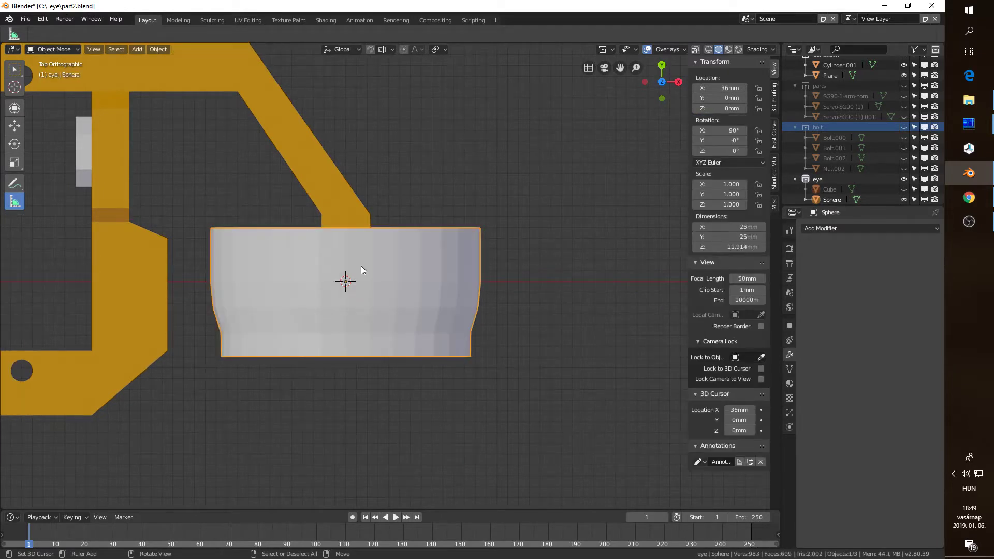
Step: Add a cylinder with a 1.5 mm radius at the 3D cursor, upright through the disc's centre
key("shift+a")
mouse_move(362, 265)
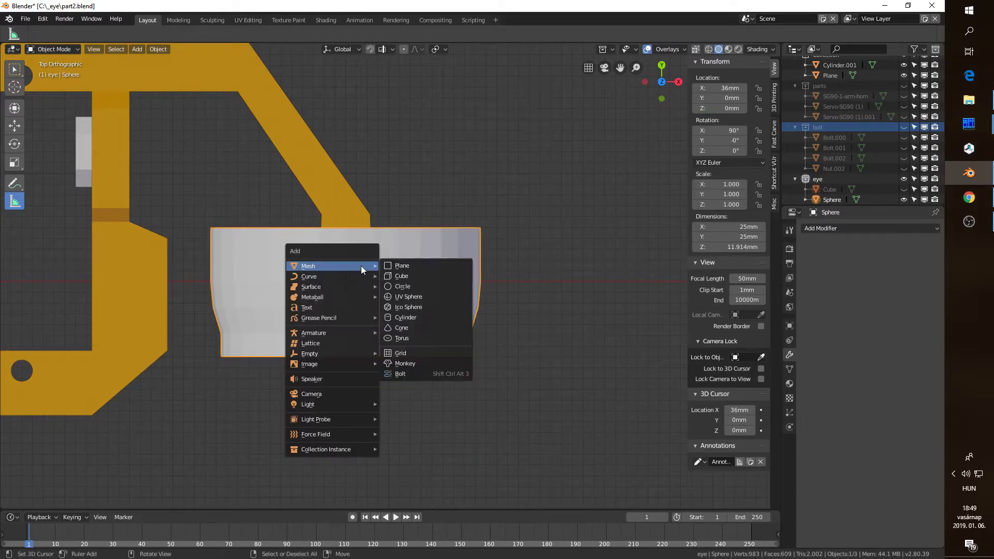
left_click(419, 317)
left_click(144, 390)
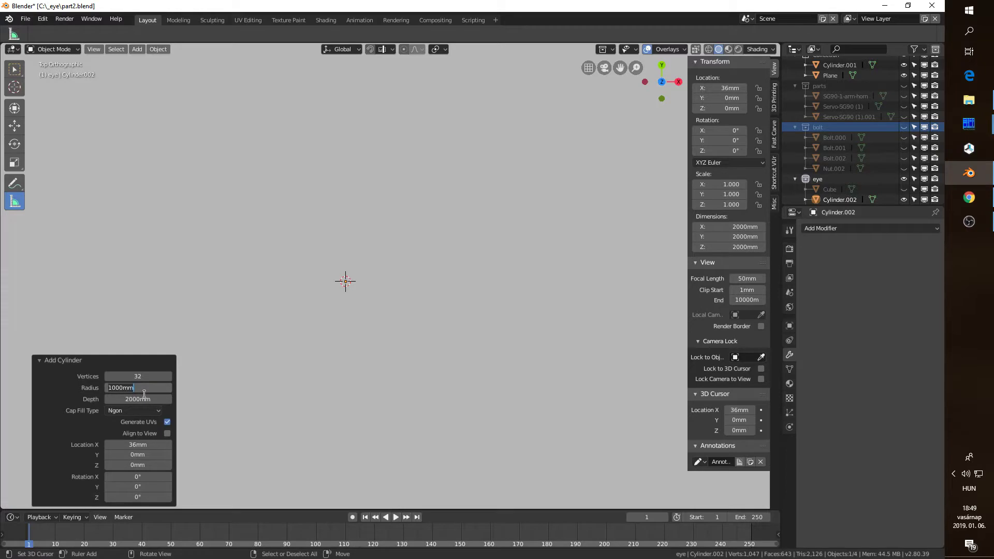
type("1.5")
key("Return")
key("Tab")
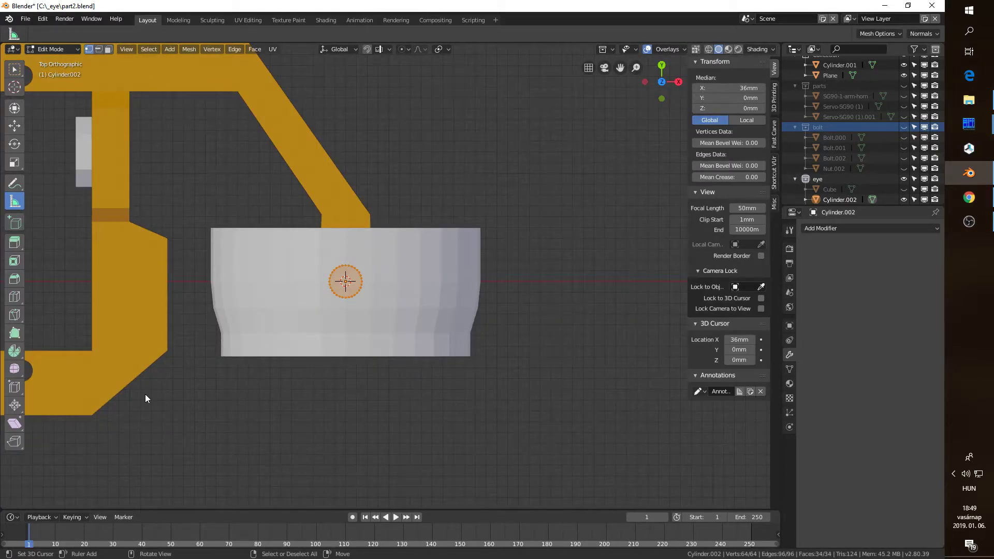
key("Tab")
Step: Add a Boolean modifier to the slotted disc, set to Difference with the upright 3 mm cylinder as its object
key("KP_5")
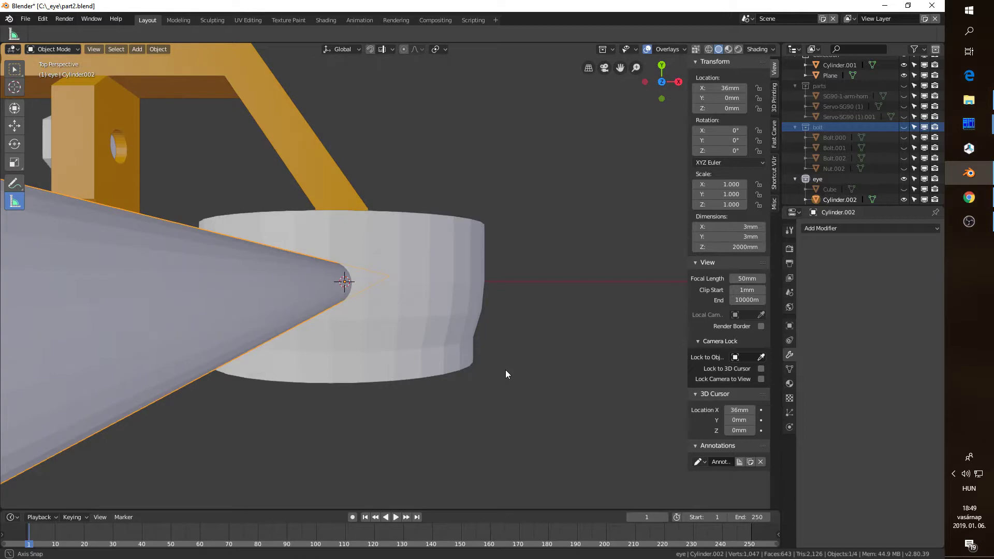
middle_click_drag(506, 369, 358, 235)
left_click(358, 235)
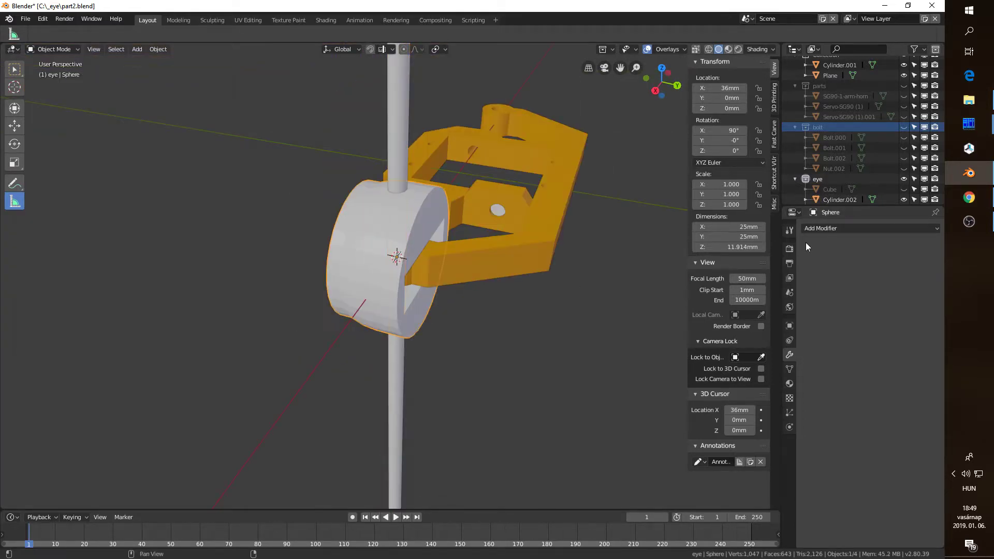
left_click(806, 229)
left_click(717, 275)
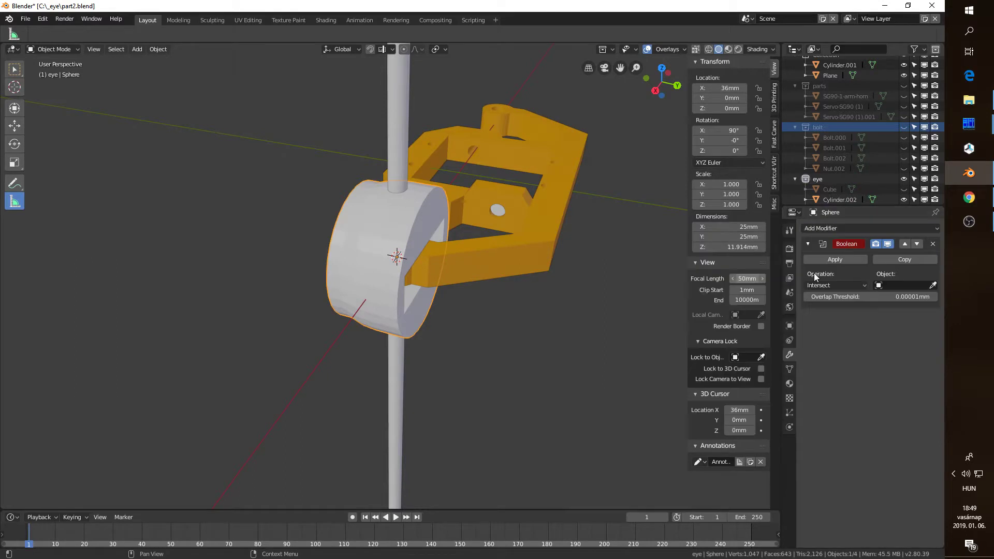
left_click(846, 285)
left_click(831, 252)
left_click(933, 285)
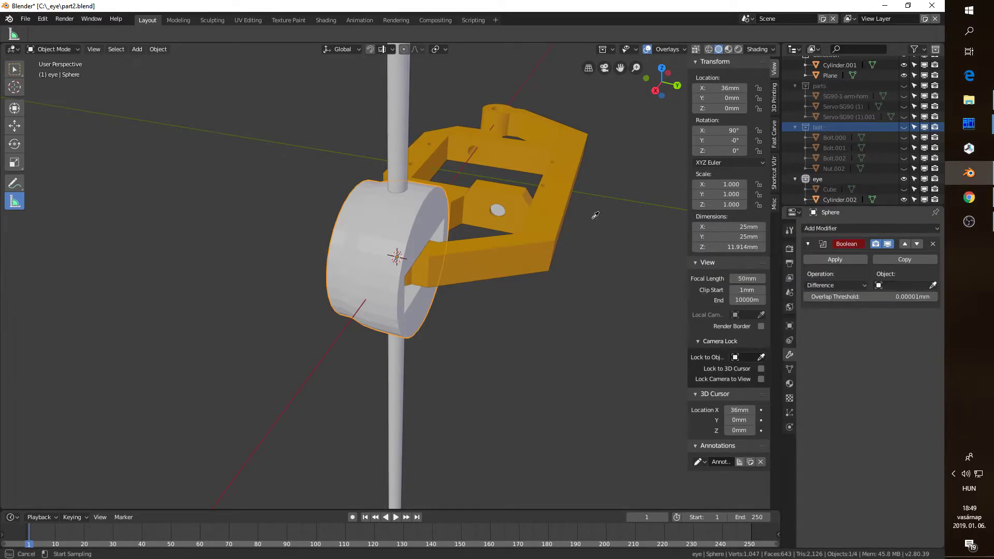
left_click(402, 97)
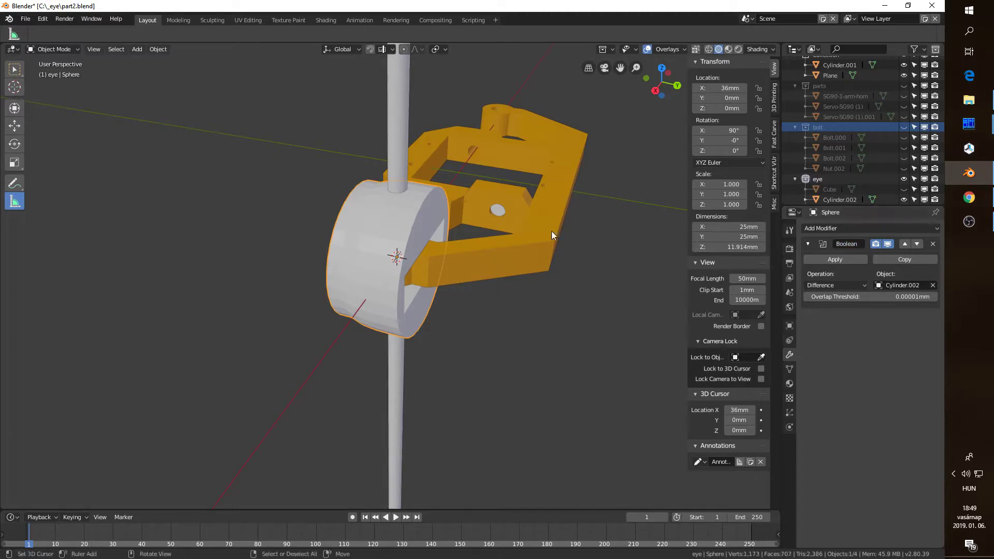
Step: Hide the cutting cylinder and apply the disc's Boolean modifier to cut the pivot hole
left_click(393, 119)
key("h")
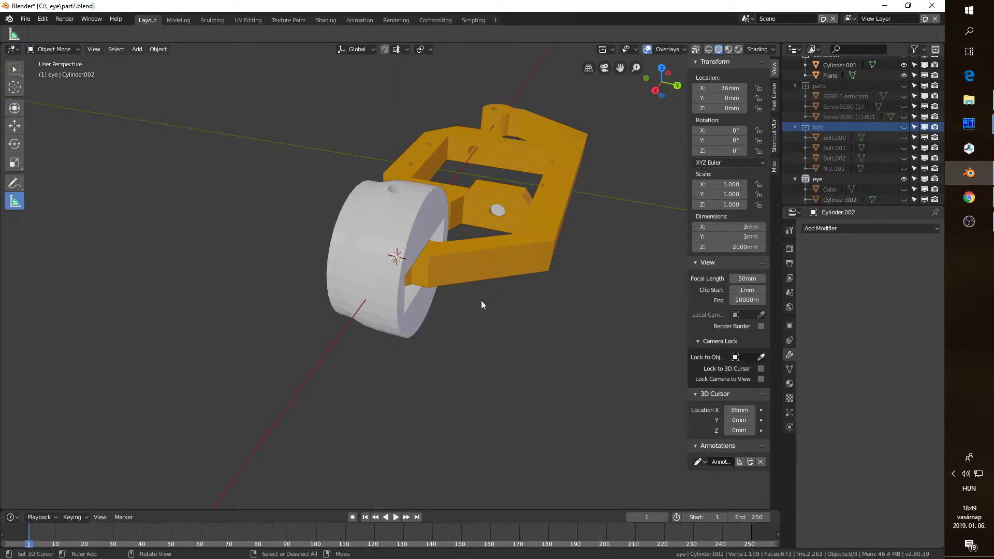
middle_click_drag(481, 305, 447, 298)
left_click(409, 259)
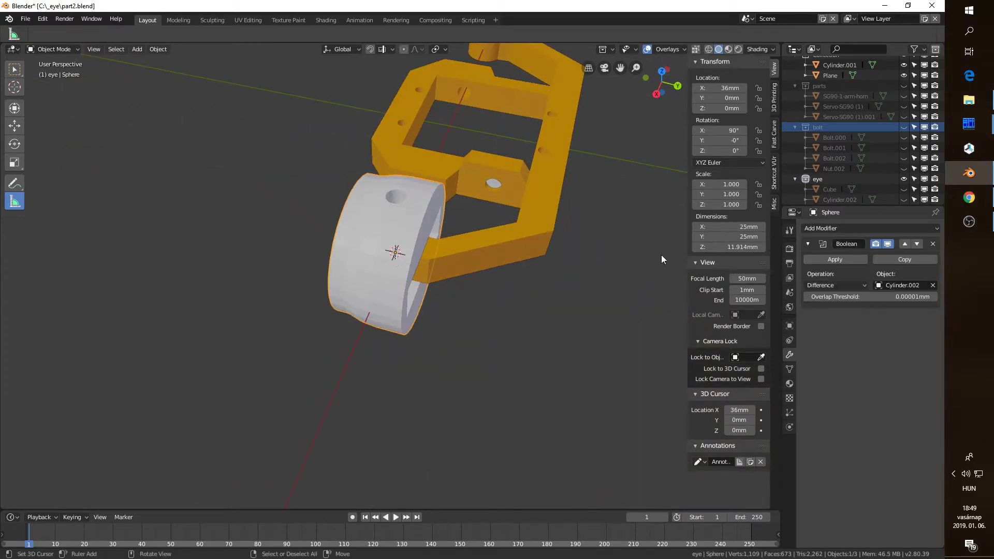
left_click(831, 262)
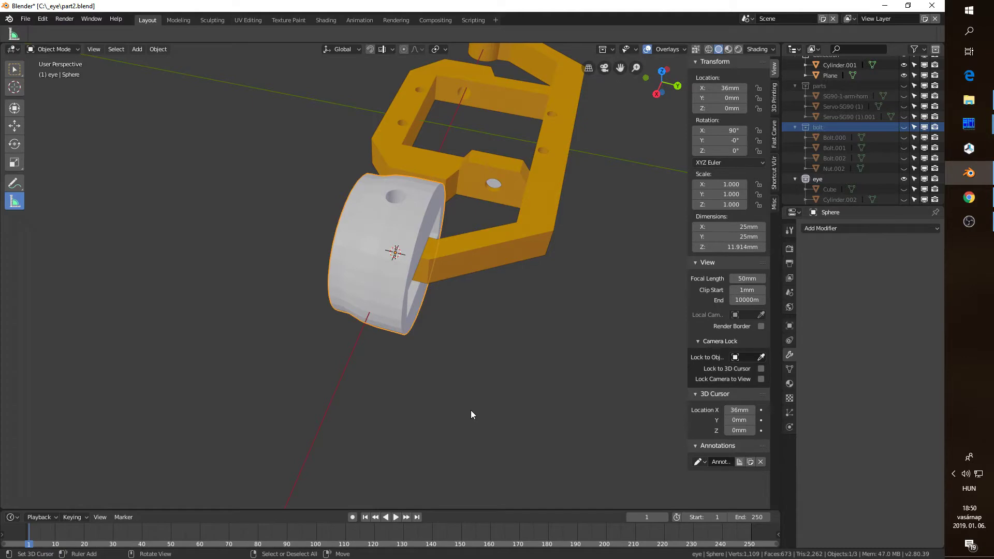
Step: Examine the pivot hole and tapered slot inside the disc in wireframe, from above and at an angle
key("KP_7")
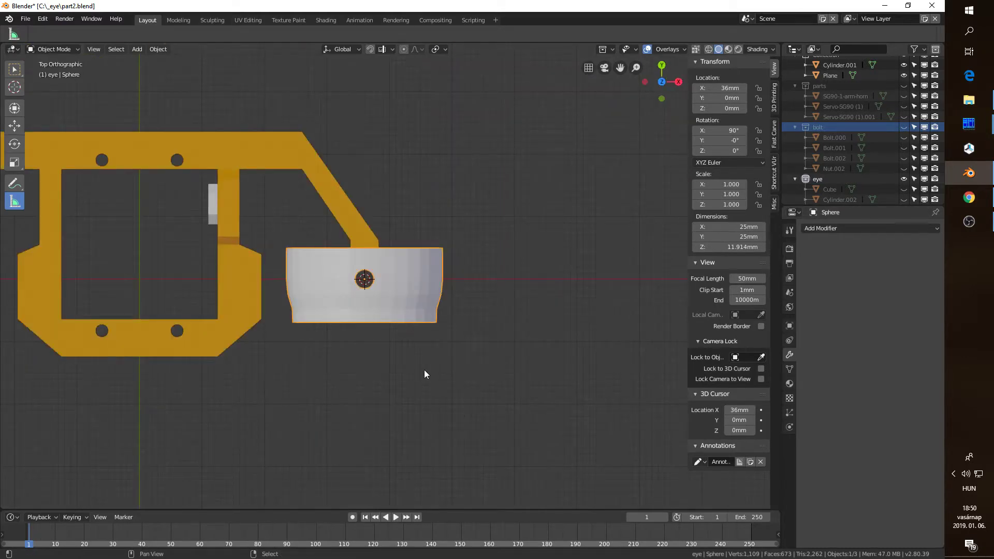
key("shift+z")
scroll(411, 320, "up", 5)
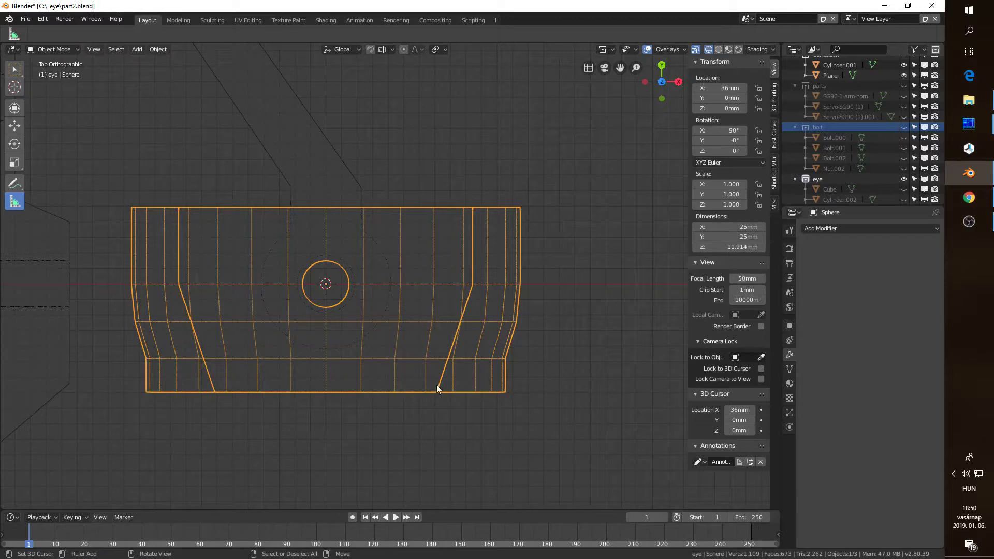
middle_click_drag(437, 386, 440, 334)
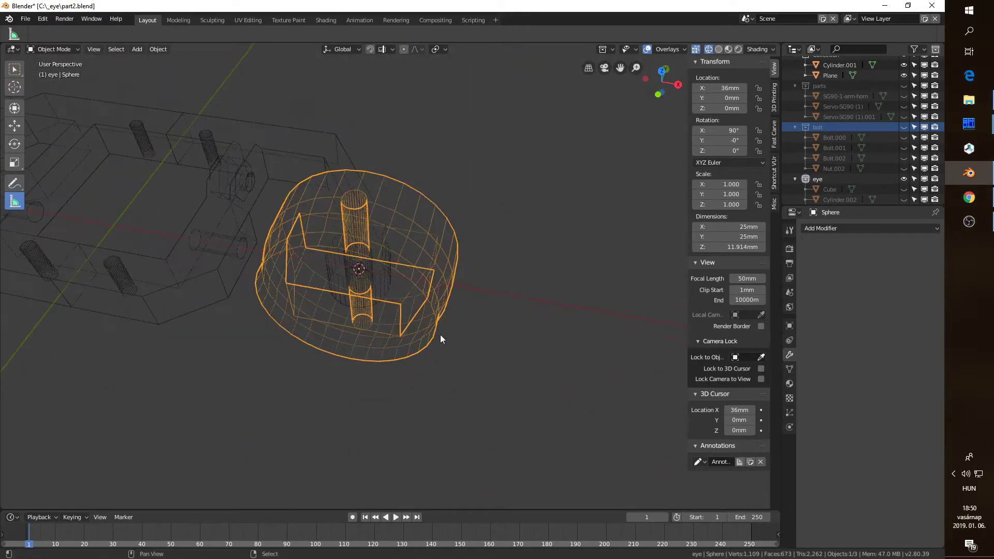
key("shift+z")
middle_click_drag(318, 329, 302, 324)
Step: Show only the bolt collection and add a bolt mesh using the M3-20Allen preset
key("3")
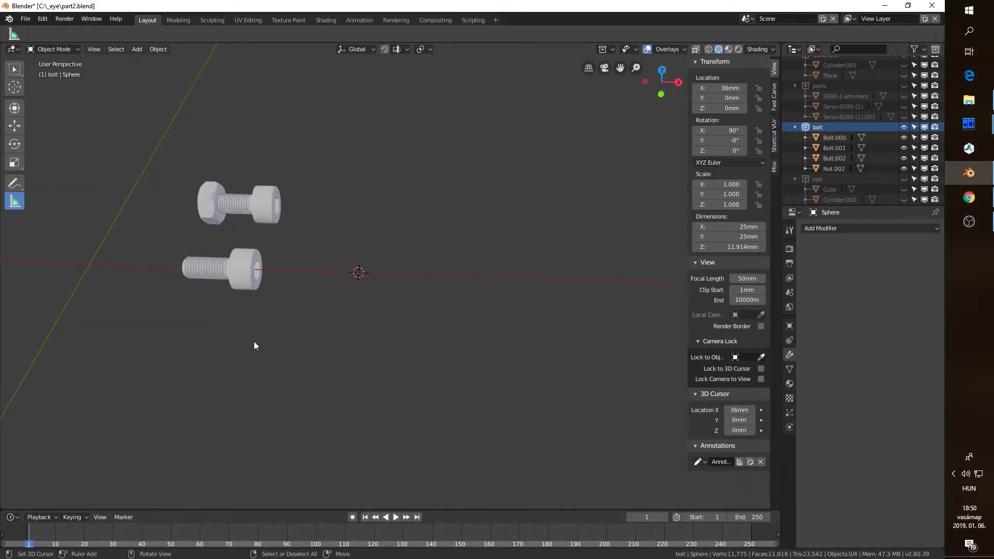
scroll(245, 303, "down", 2)
key("shift+a")
mouse_move(278, 279)
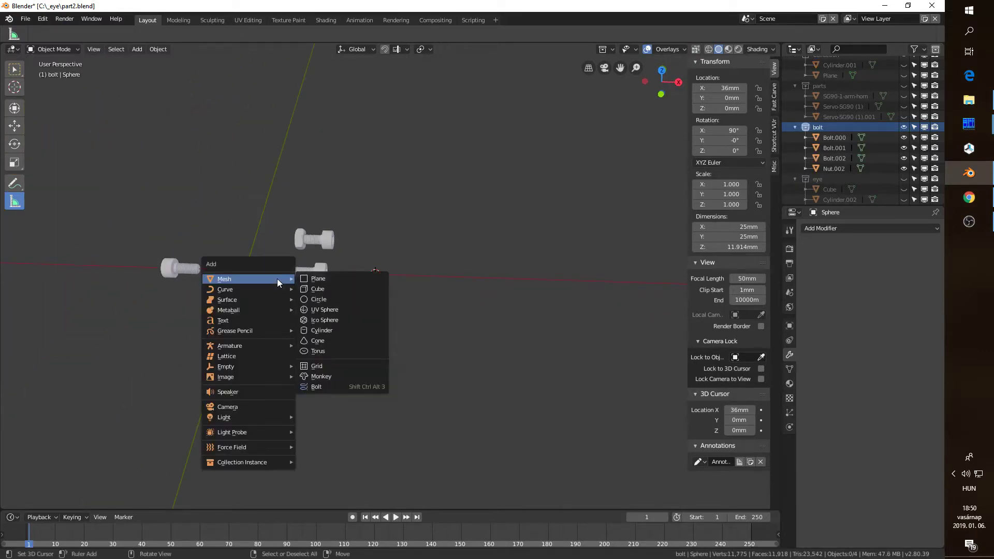
left_click(325, 387)
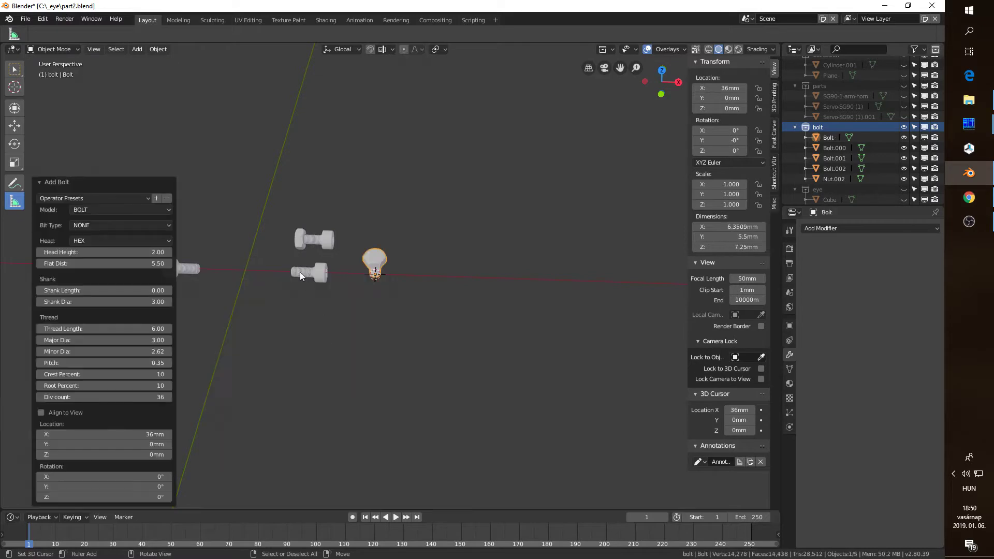
left_click(104, 197)
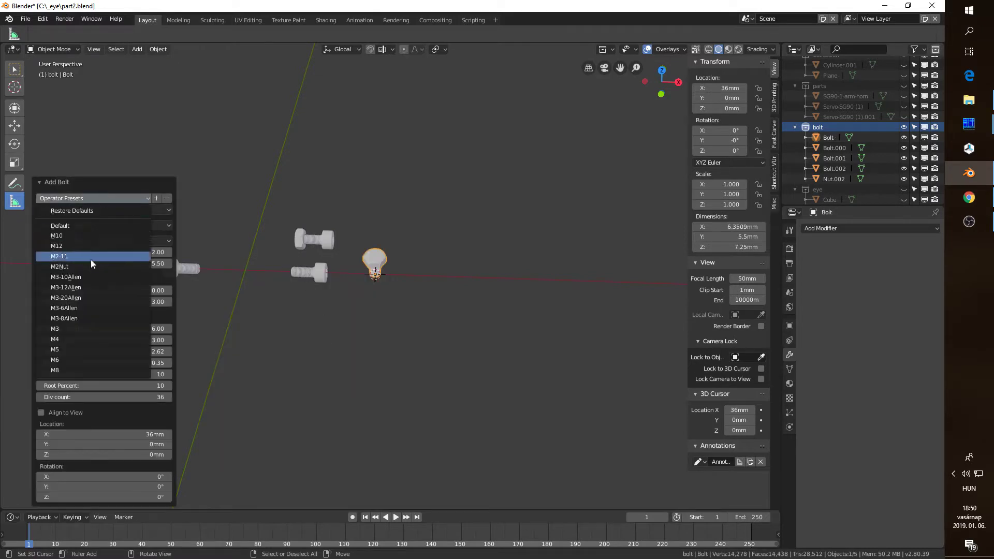
left_click(90, 299)
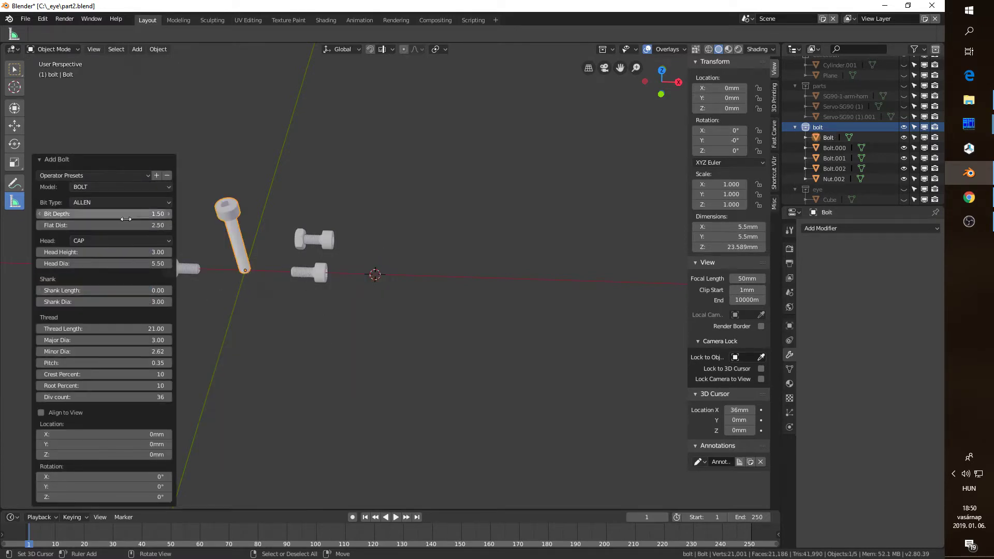
Step: Place the 3D cursor beside the long bolt and add another bolt mesh there, changed to a nut of type Lock
right_click(211, 271, "shift")
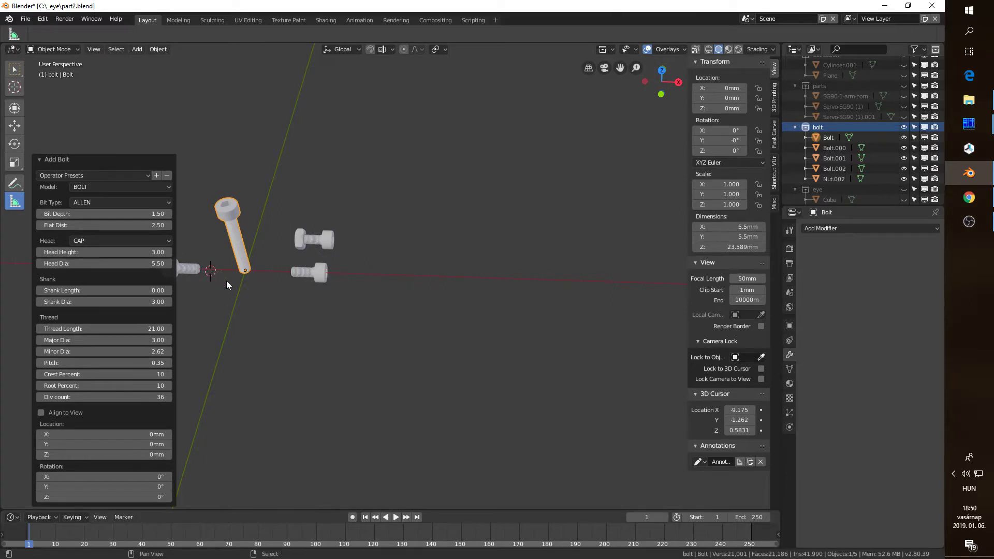
key("shift+a")
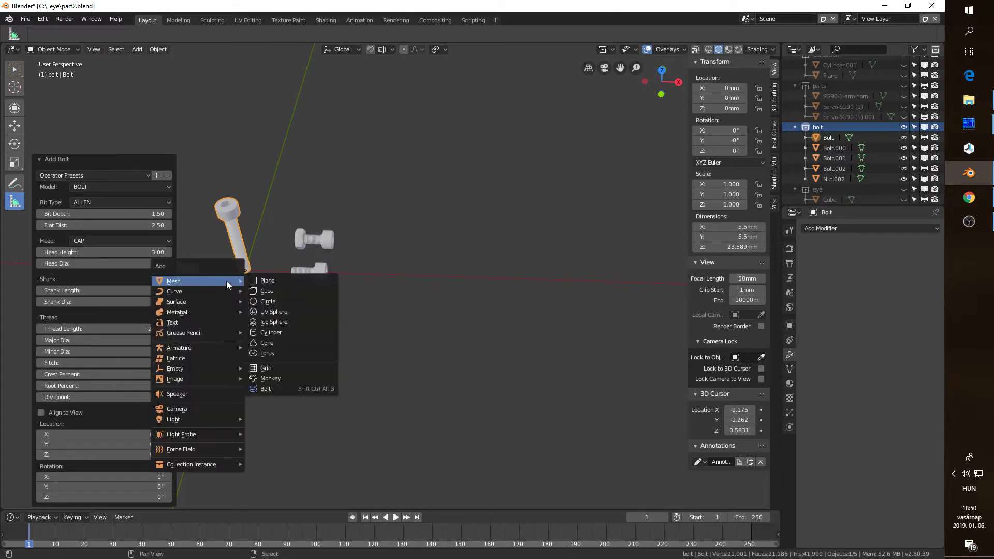
left_click(267, 389)
left_click(106, 175)
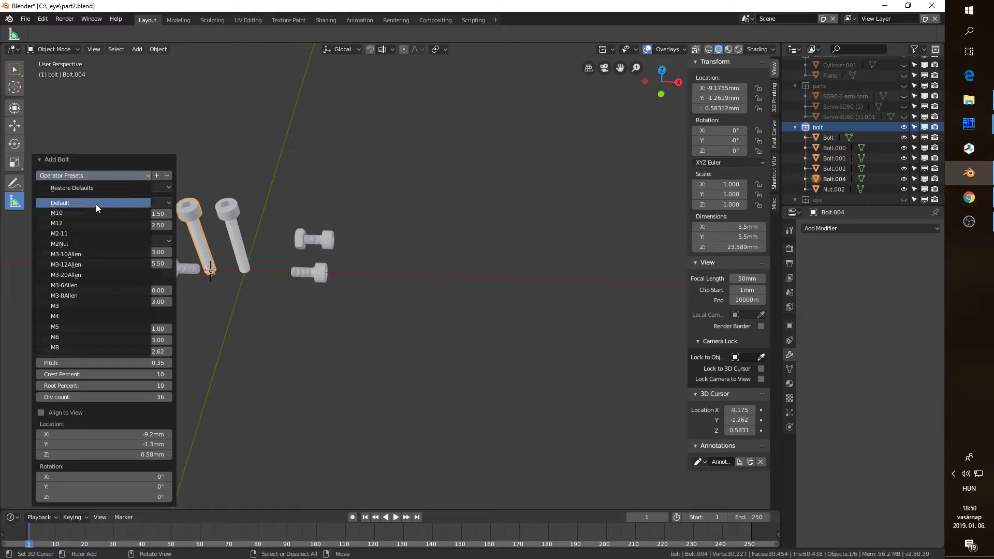
left_click(102, 193)
left_click(101, 184)
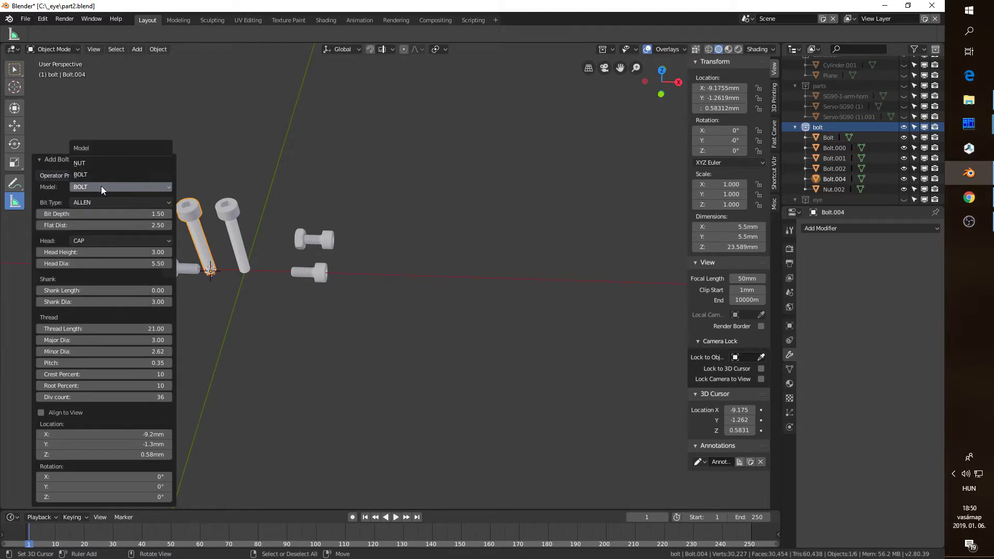
left_click(97, 163)
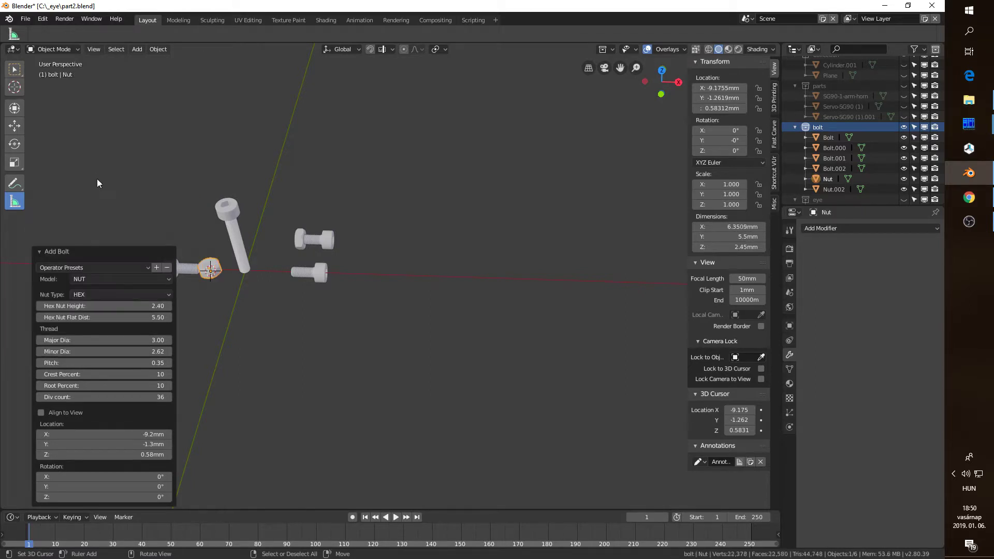
left_click(95, 295)
left_click(94, 273)
Step: Clear the lock nut's location so it sits at the origin under the long bolt
middle_click_drag(223, 312, 157, 285)
left_click(237, 280)
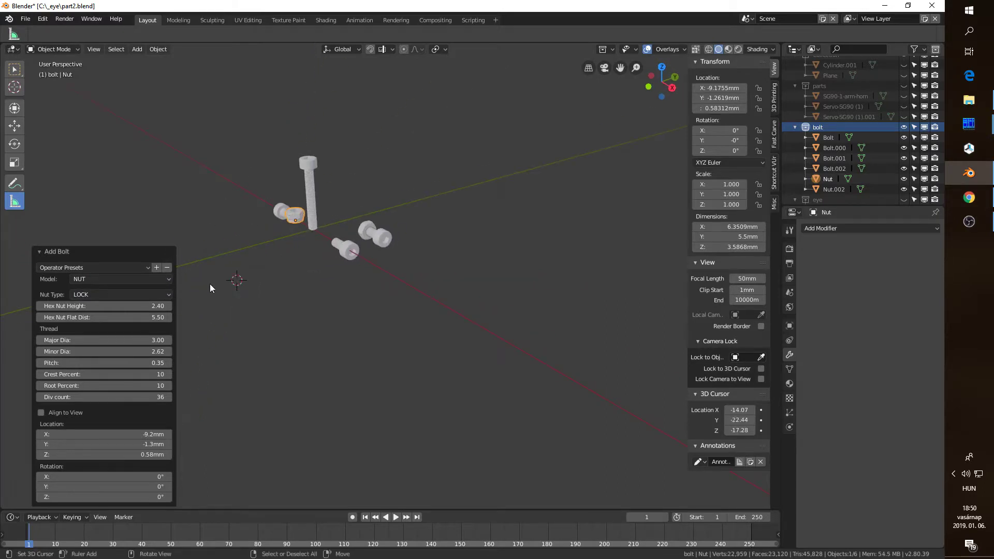
left_click(43, 252)
middle_click_drag(238, 282, 265, 245)
left_click(263, 243, "shift")
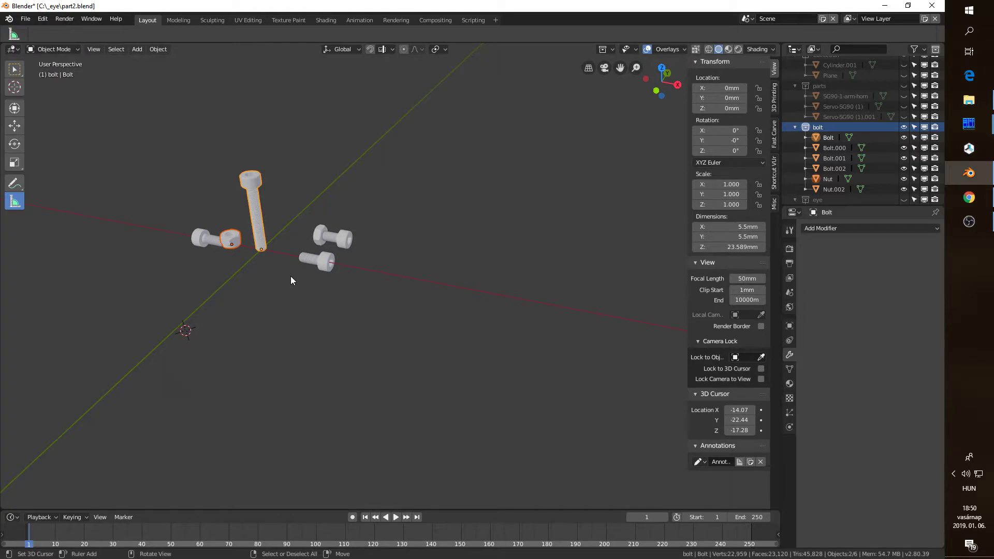
left_click(238, 243)
key("alt+g")
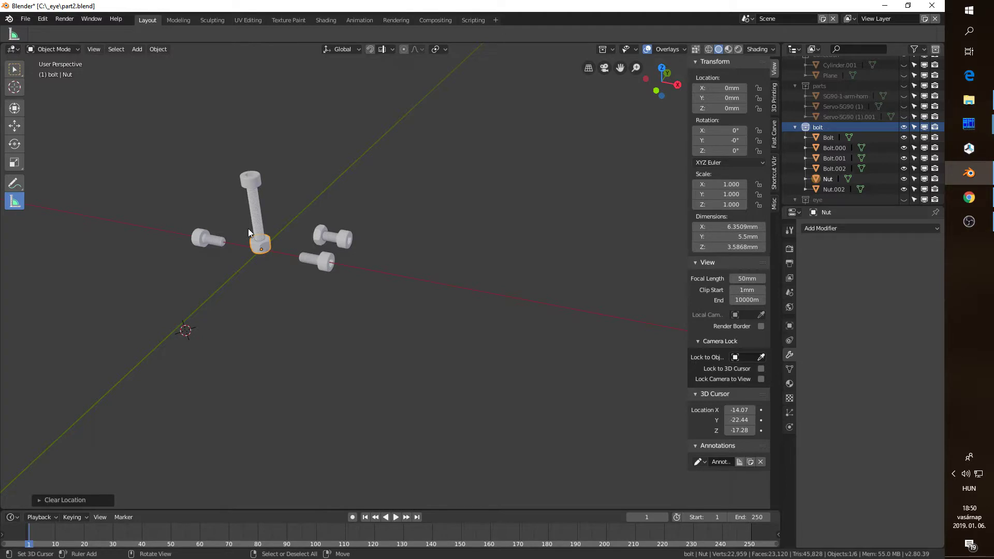
Step: Unhide the hidden objects and delete the long cutting cylinder through the disc
key("alt+h")
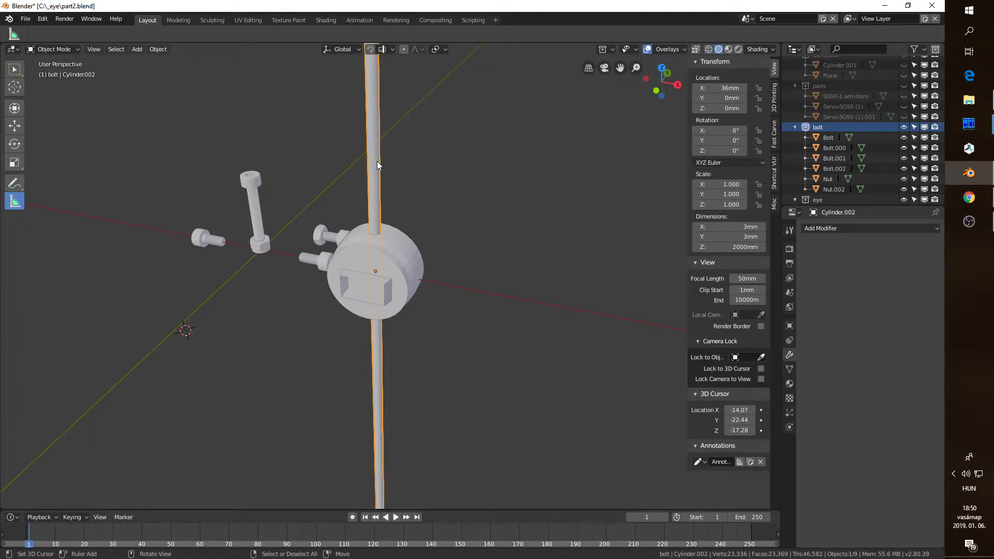
key("Delete")
Step: Set the X location of both the lock nut and the long bolt to 37 mm
left_click(709, 99)
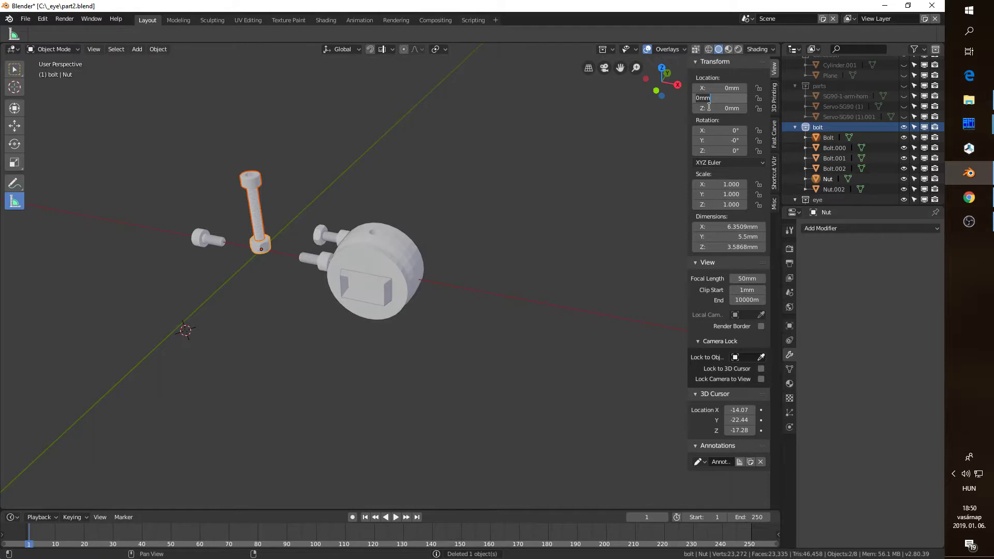
left_click_drag(714, 89, 714, 92)
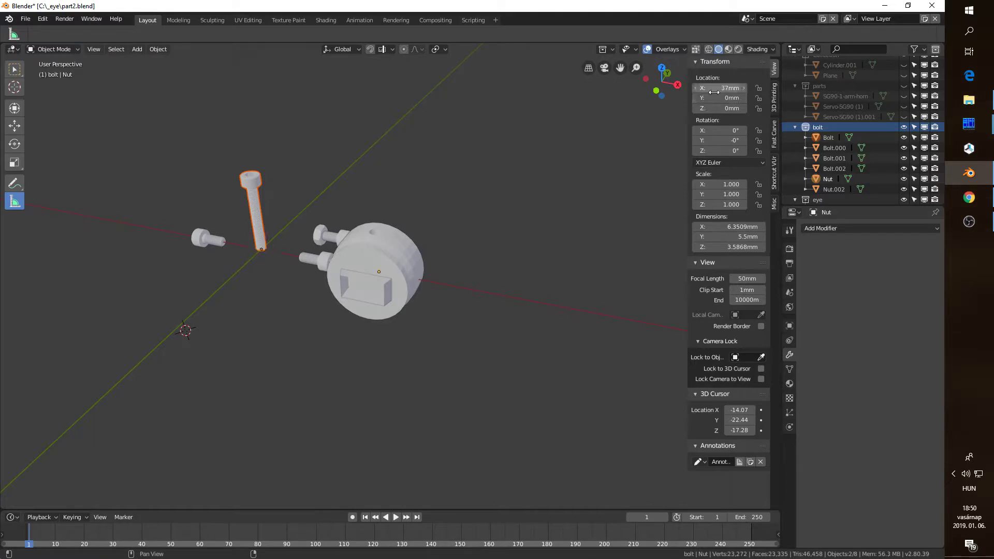
left_click(243, 253)
key("ctrl+v")
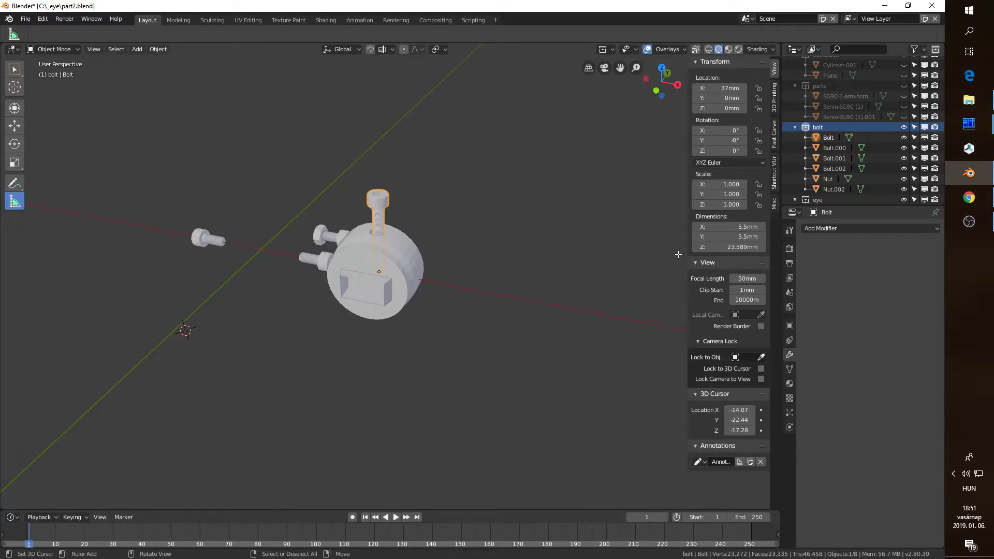
Step: View the disc squarely from the back and set the lock nut's X location to 36 mm
middle_click_drag(679, 254, 401, 266)
left_click(402, 266, "shift")
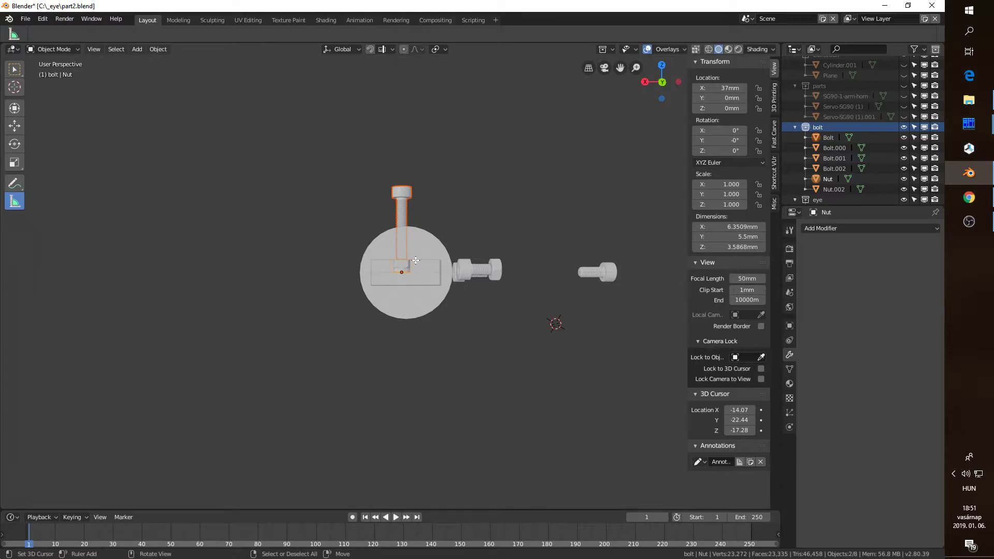
middle_click_drag(415, 261, 416, 260)
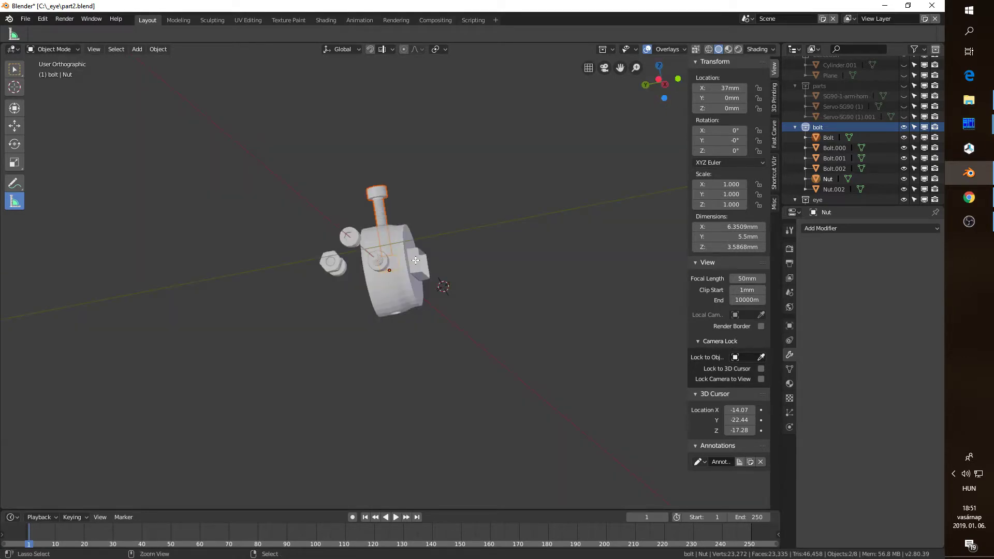
key("ctrl+KP_1")
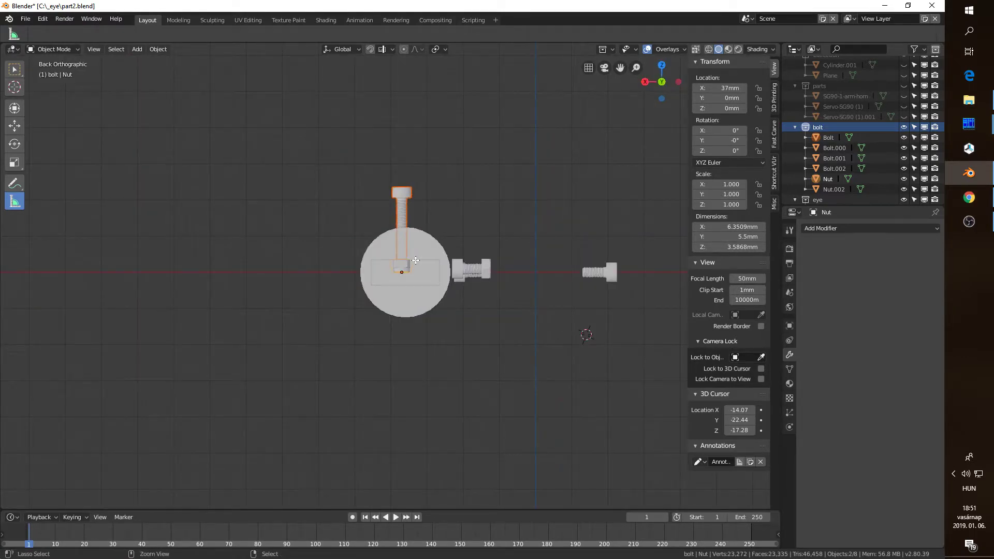
scroll(416, 260, "up", 4)
middle_click_drag(491, 344, 713, 89, "shift")
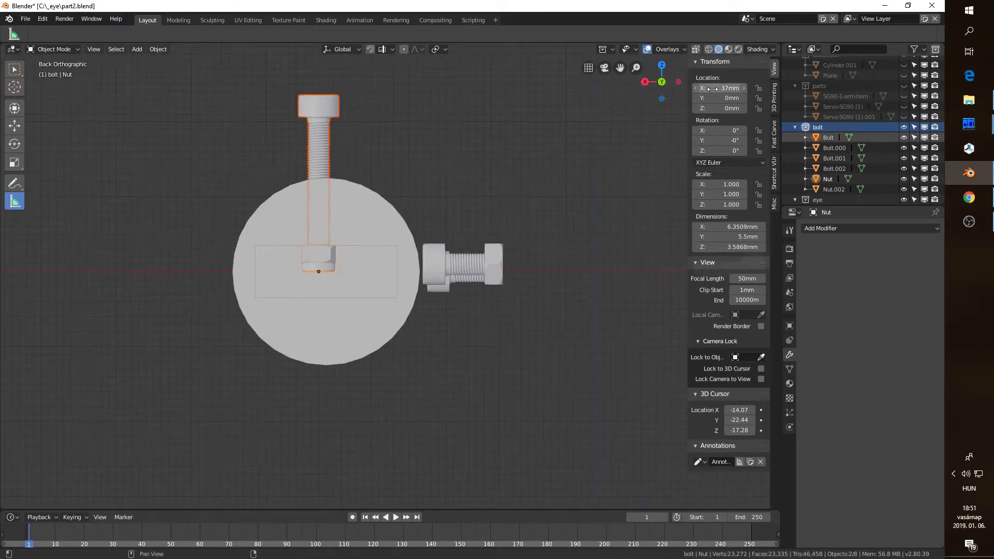
left_click(713, 88)
type("36")
key("Return")
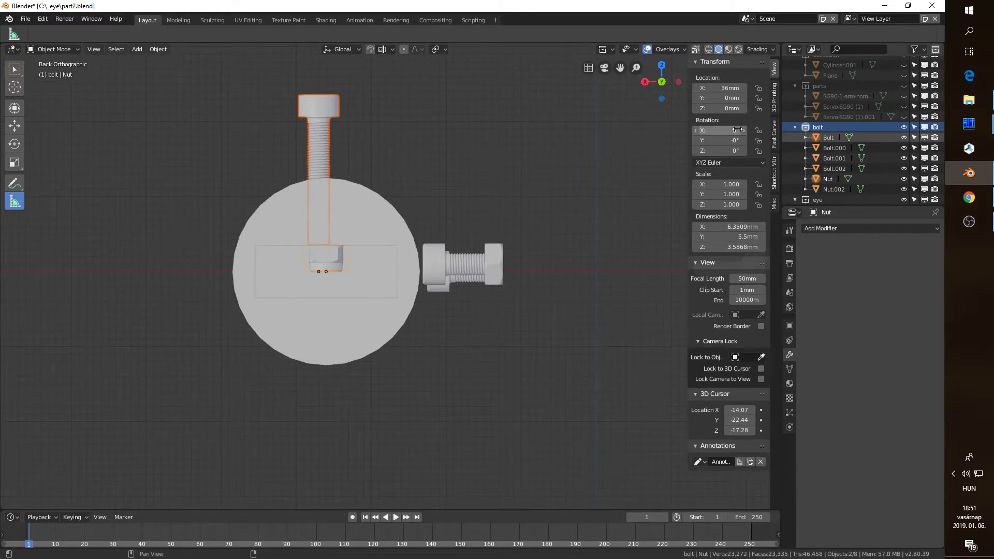
Step: Set the long bolt's X location to 36 mm to line it up with the disc's pivot hole
left_click(374, 142)
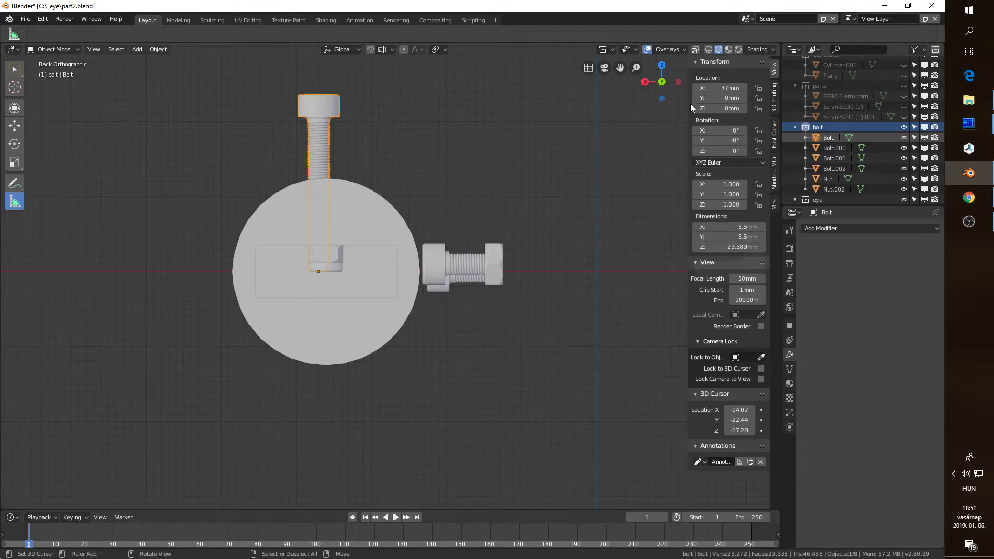
left_click(710, 89)
type("36")
key("Return")
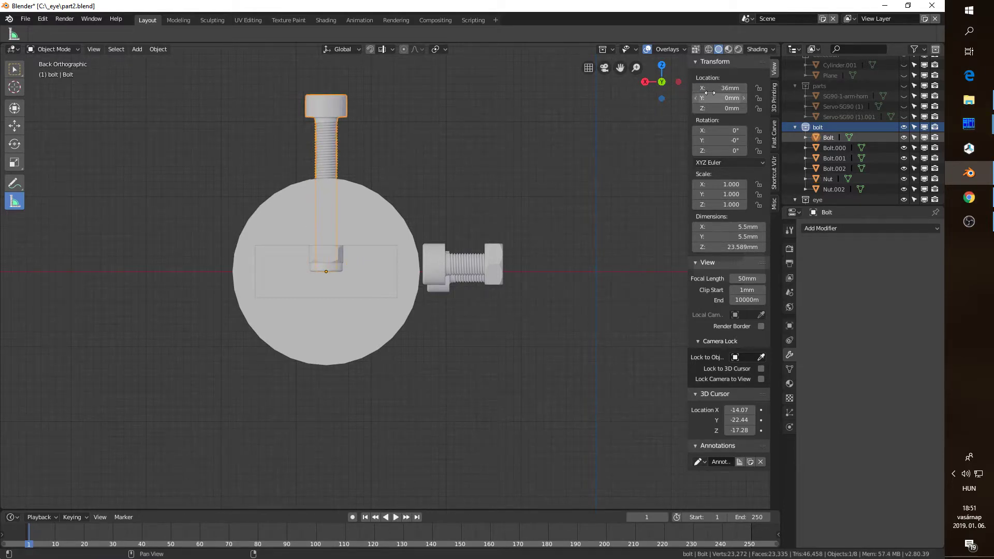
Step: Move the long bolt and its lock nut together down along Z by about 11.5 mm into the disc
left_click(328, 259, "shift")
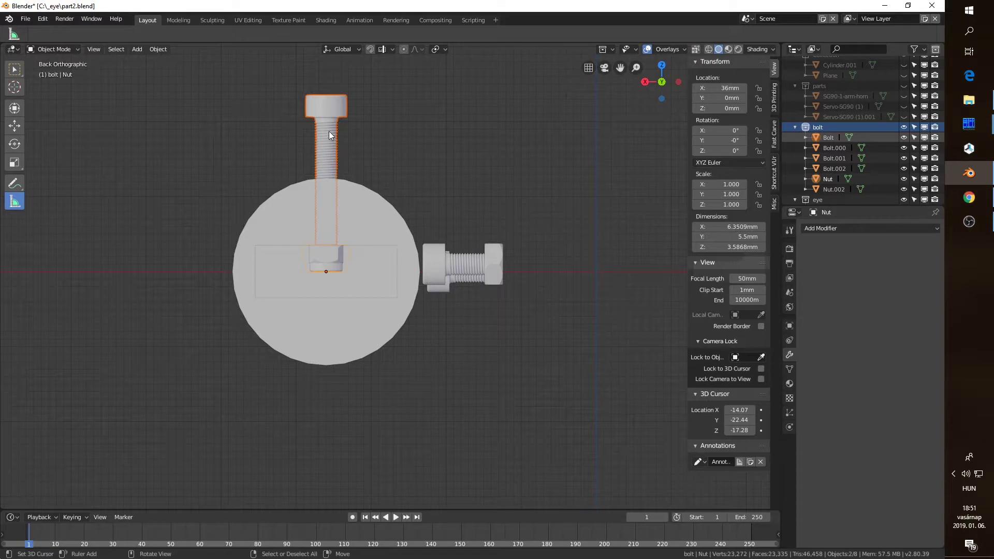
key("g")
key("z")
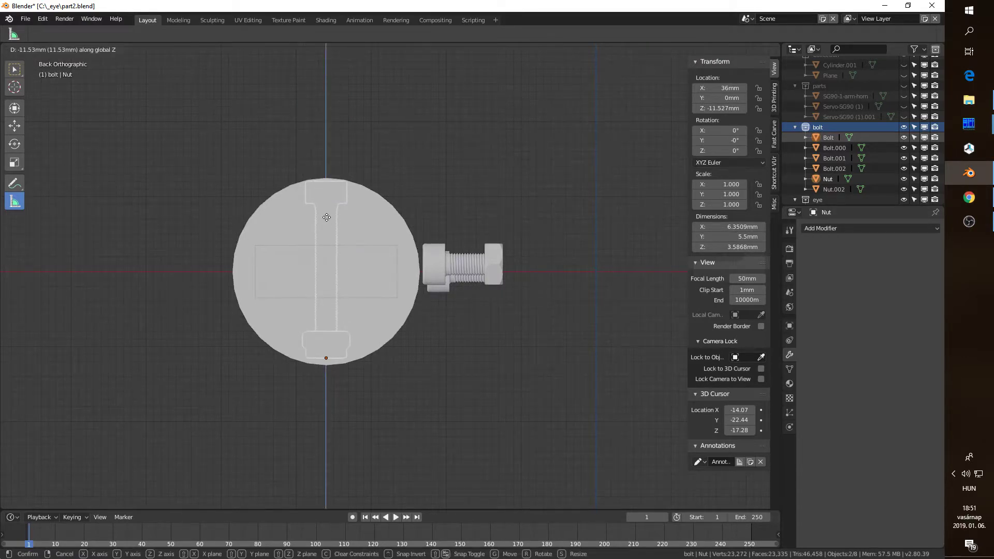
right_click(326, 217)
Step: Move only the lock nut down along Z by about 0.48 mm, close to the disc's lower rim
left_click(327, 348)
left_click(342, 342)
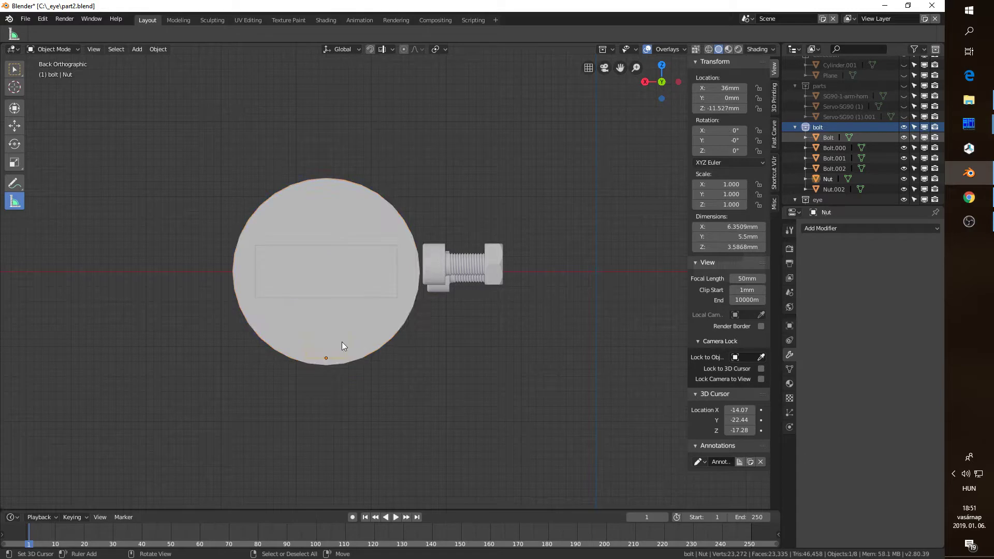
key("g")
key("z")
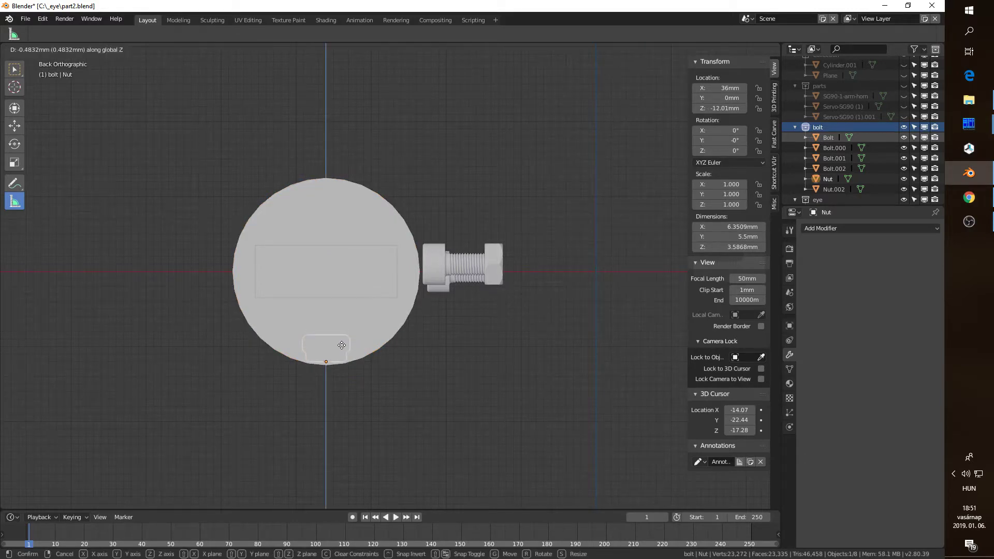
left_click(342, 350)
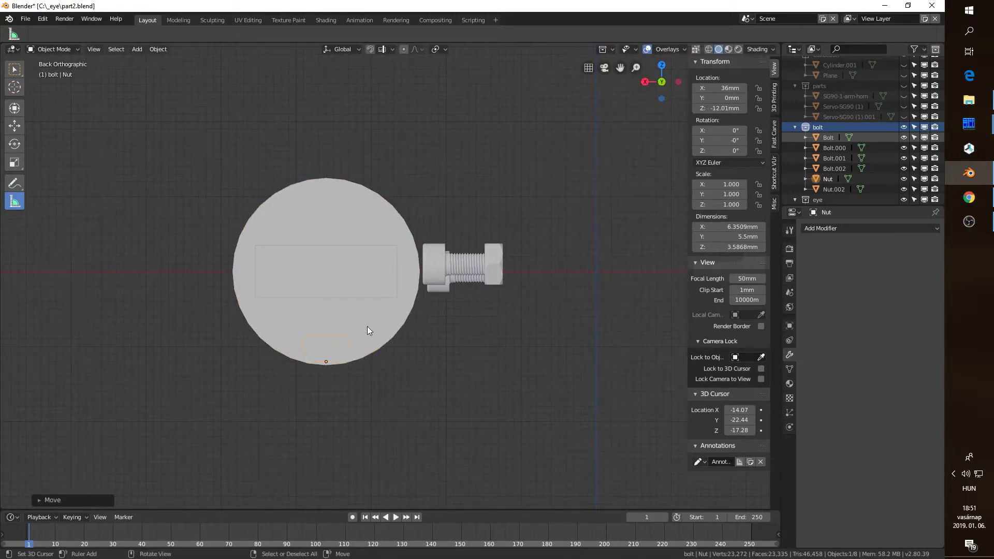
Step: Delete the block filling the rectangular slot in the disc and orbit around to view the disc's rim
middle_click_drag(368, 327, 402, 411)
left_click(384, 343)
key("x")
left_click(384, 343)
middle_click_drag(482, 419, 433, 311)
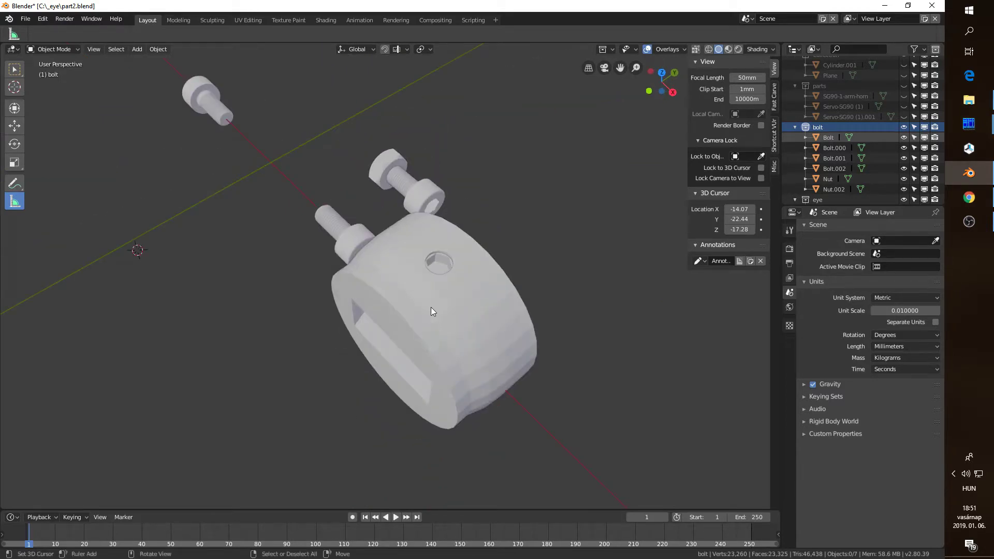
Step: View the disc from the top and set the 3D cursor location to X 37 mm, Y 0 mm and Z 0 mm
key("KP_7")
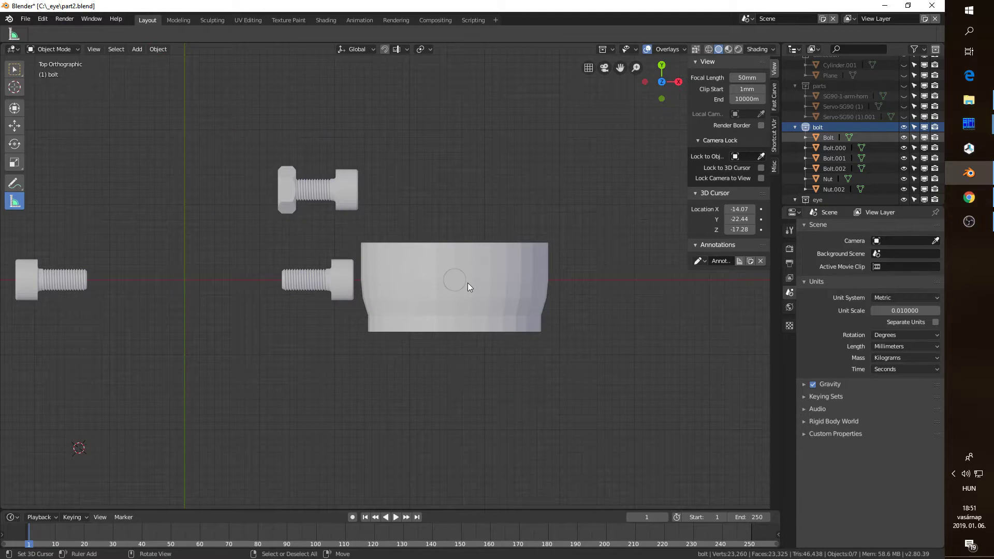
key("shift+a")
key("Escape")
left_click(740, 209)
type("37")
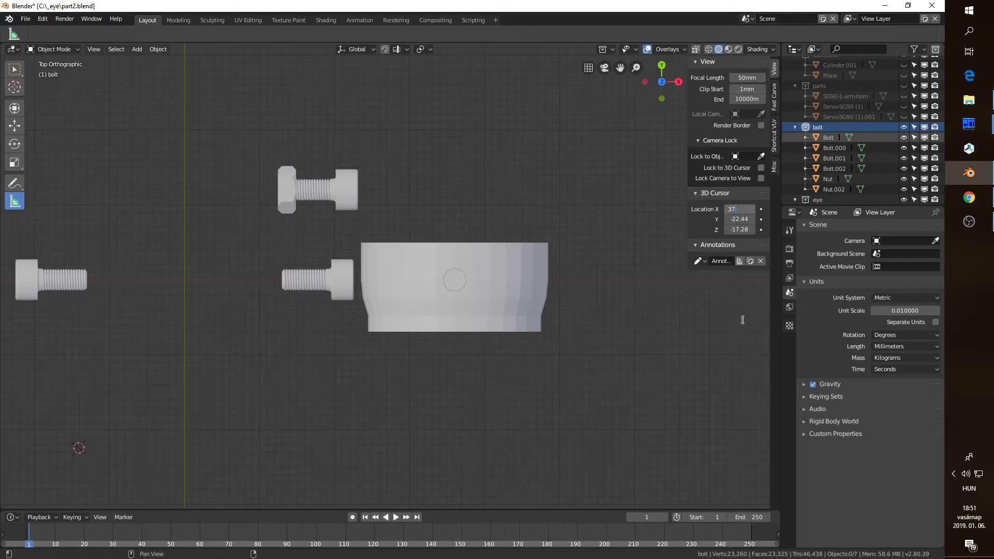
key("Tab")
type("0")
key("Tab")
type("0")
key("Return")
Step: Set the 3D cursor's X location to 36 mm to centre it on the disc's pivot hole
left_click(742, 210)
type("35")
key("Return")
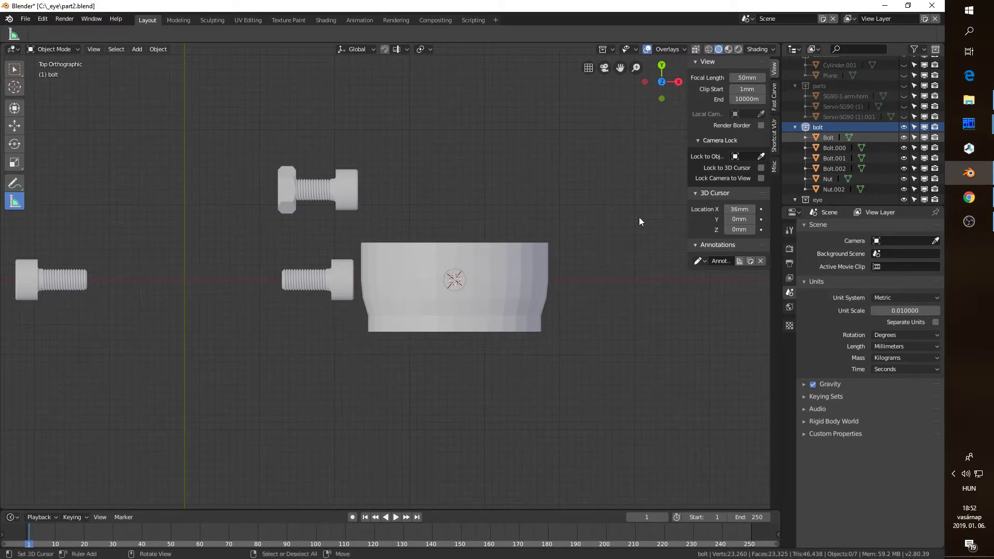
Step: Add a cylinder at the 3D cursor with a radius of 6.5/2 mm and a depth of 50 mm
key("shift+a")
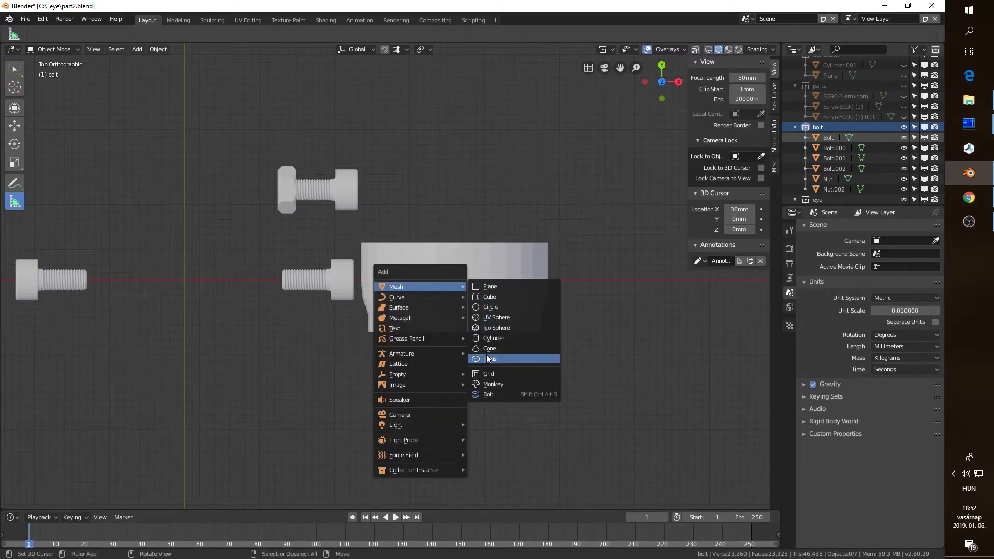
left_click(493, 338)
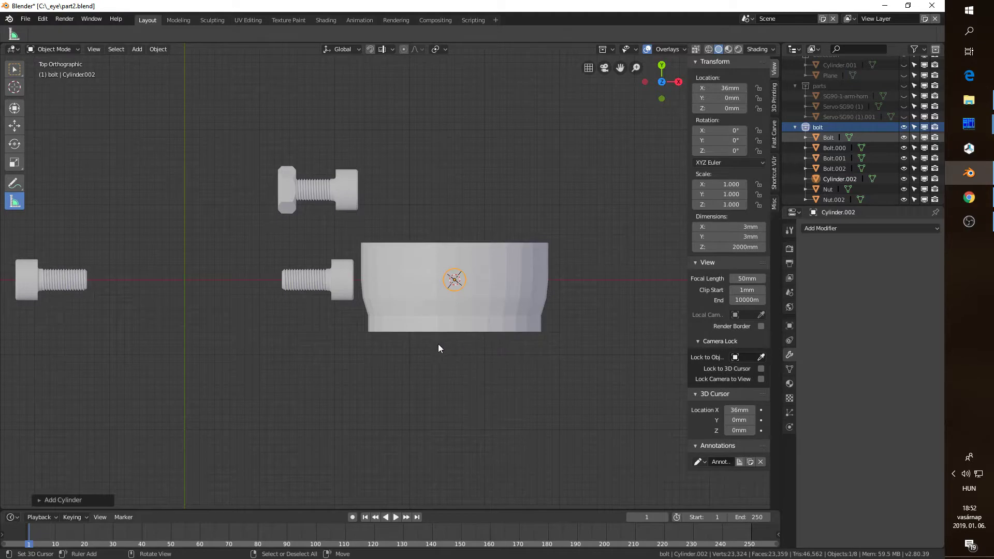
left_click(49, 500)
left_click(136, 387)
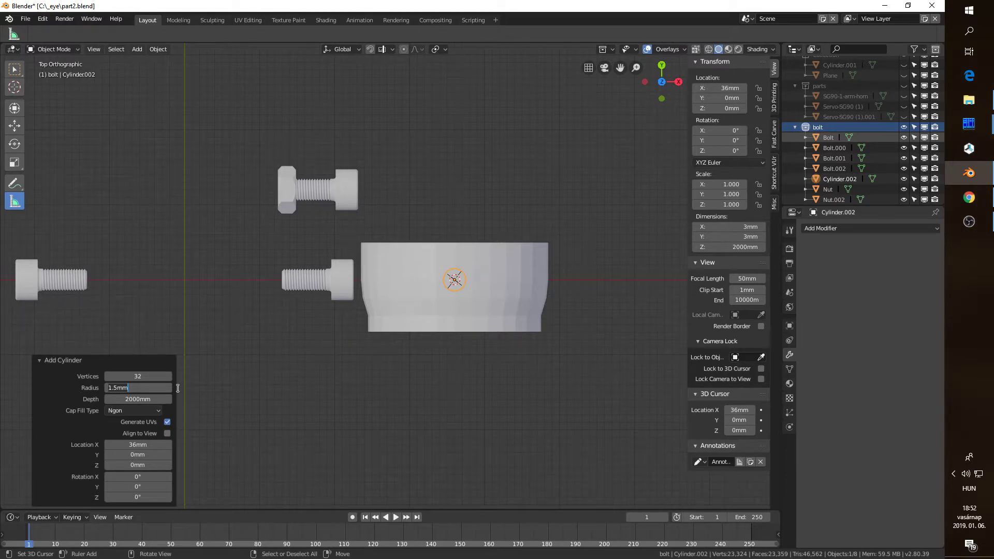
type("6.5/2")
key("Return")
left_click(140, 399)
type("50")
key("Return")
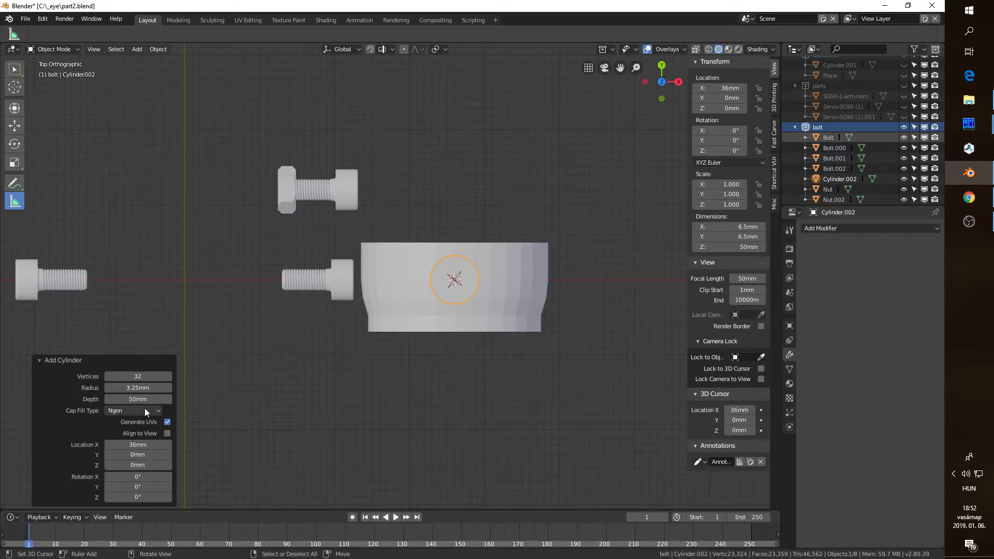
Step: Scale the new cylinder along Z to 0.240, making it about 12 mm long
middle_click_drag(404, 466, 240, 367)
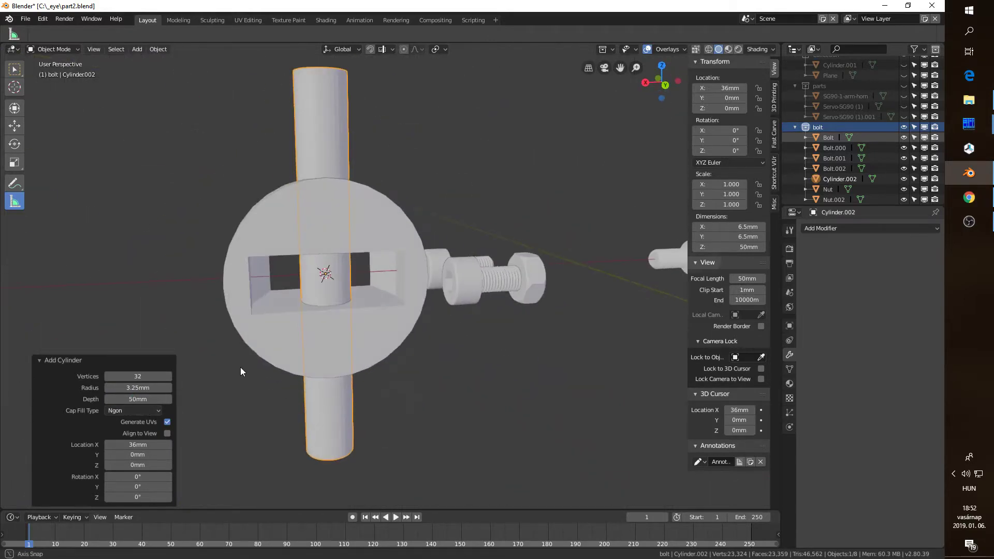
key("s")
key("z")
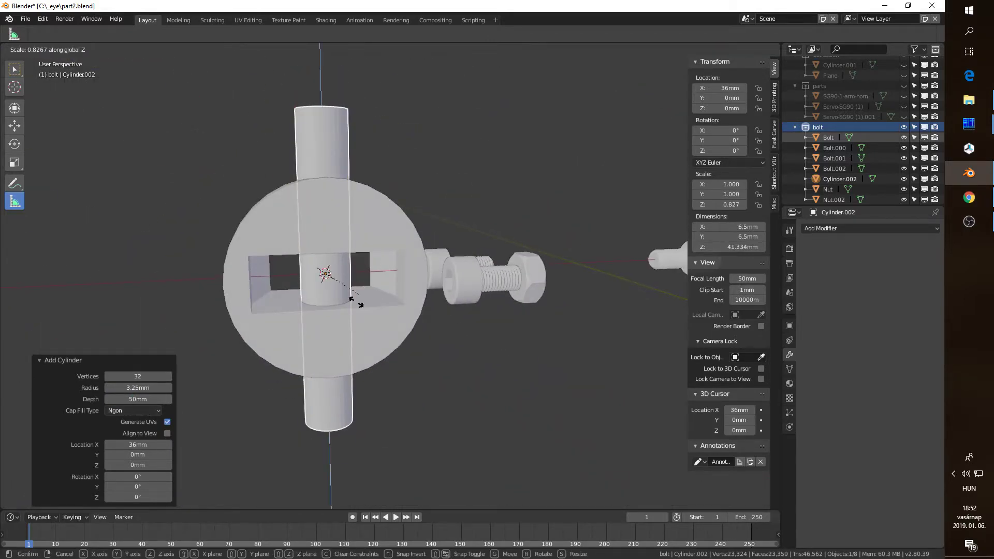
key("Escape")
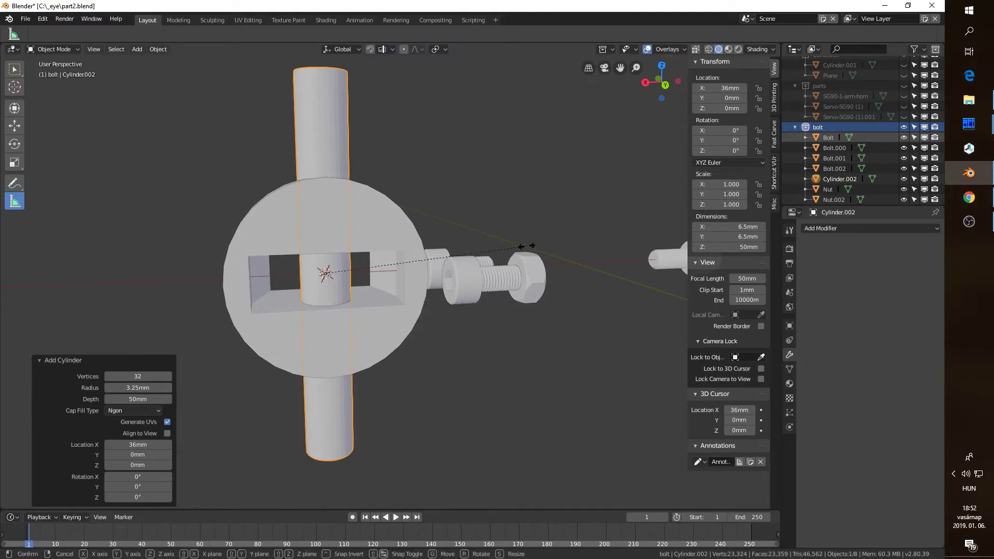
key("z")
left_click(353, 293)
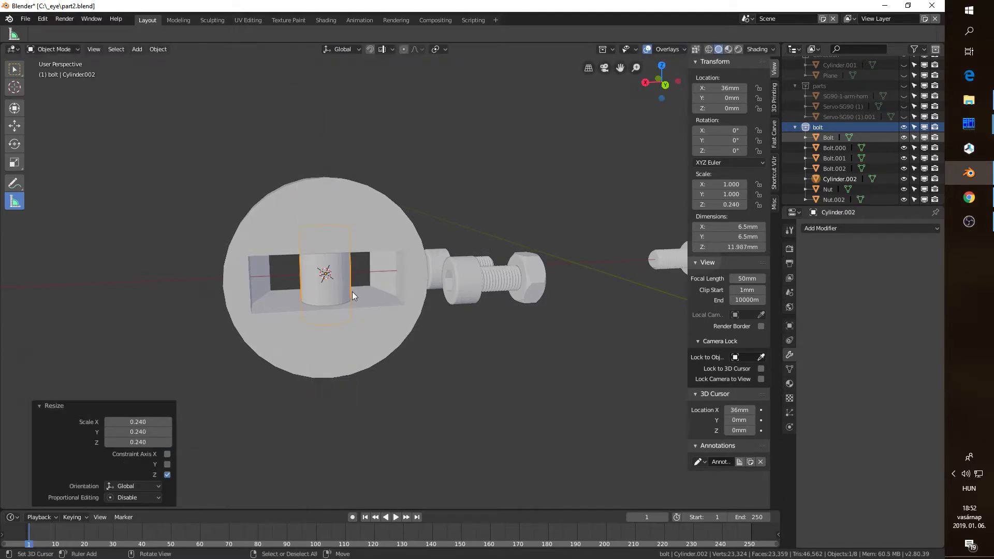
Step: From the back view, move the cylinder up along Z by about 12.1 mm to the disc's upper rim
key("ctrl+KP_1")
key("g")
key("z")
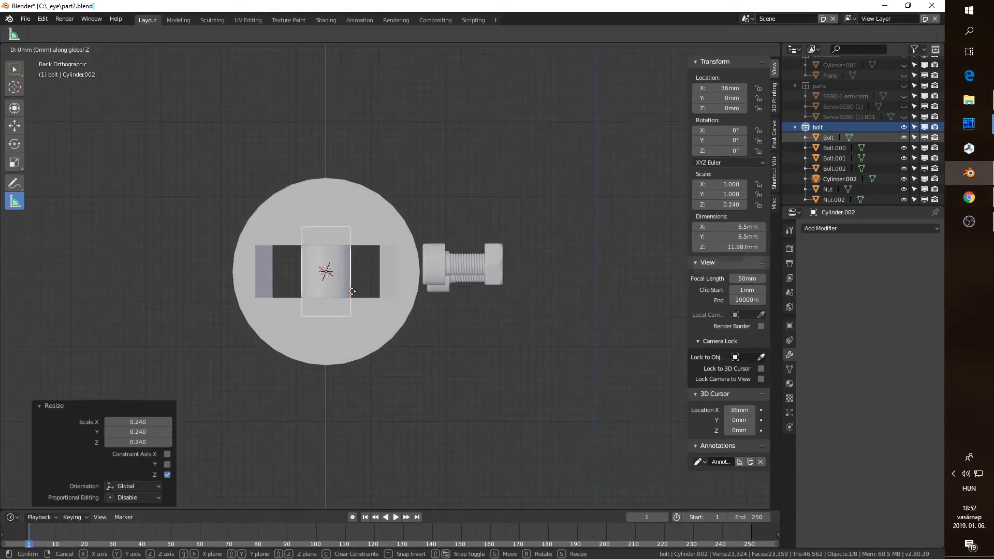
left_click(346, 204)
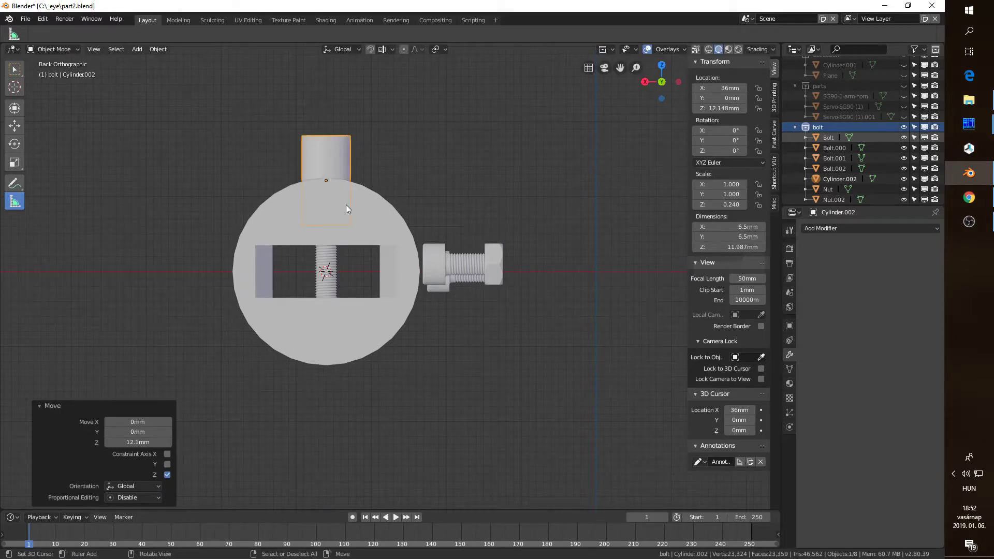
Step: In wireframe display, raise the cylinder a further 2.44 mm along Z so its lower end sits just below the bolt head
key("shift+z")
scroll(346, 204, "up", 3)
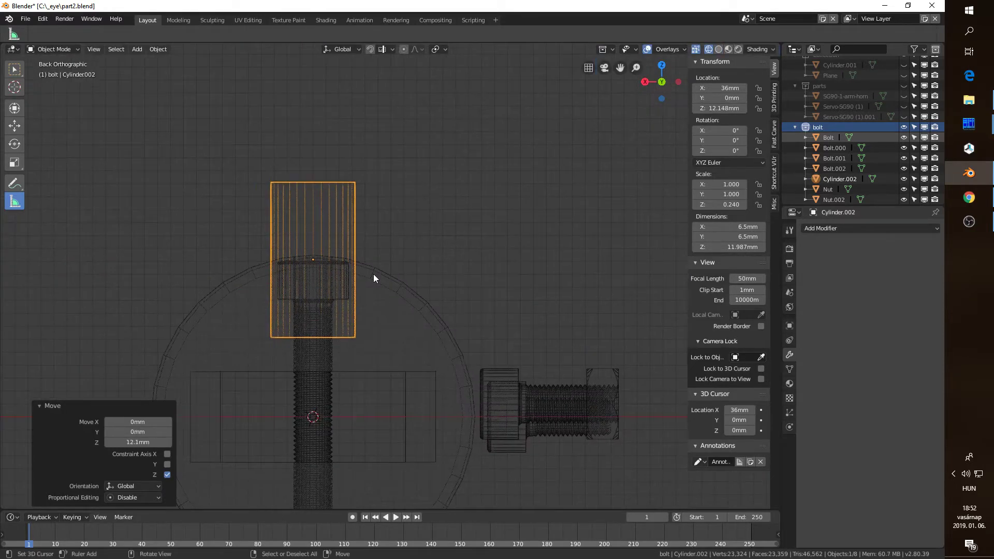
key("g")
key("z")
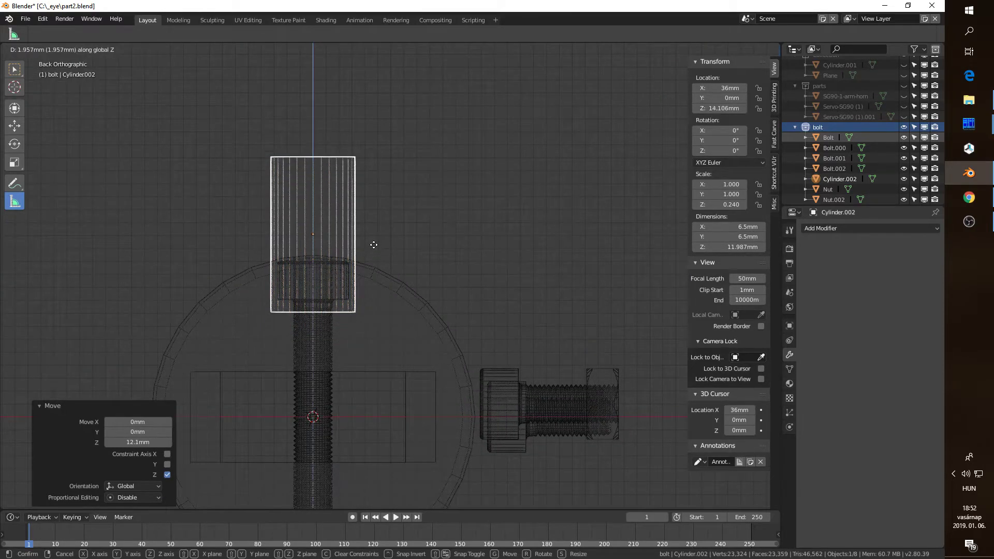
left_click(373, 244)
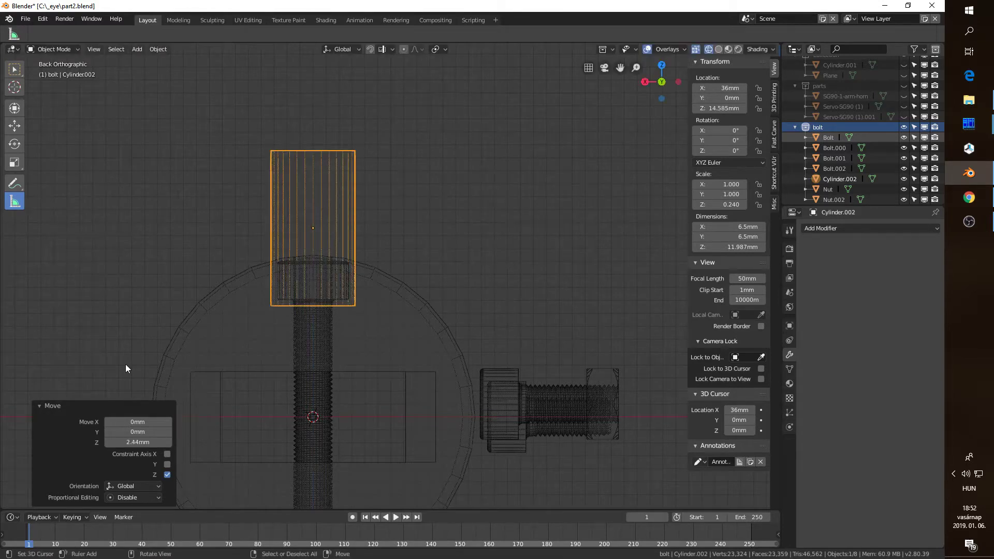
Step: Return to solid display and add a Boolean modifier with the Difference operation to the disc
middle_click_drag(126, 365, 349, 411)
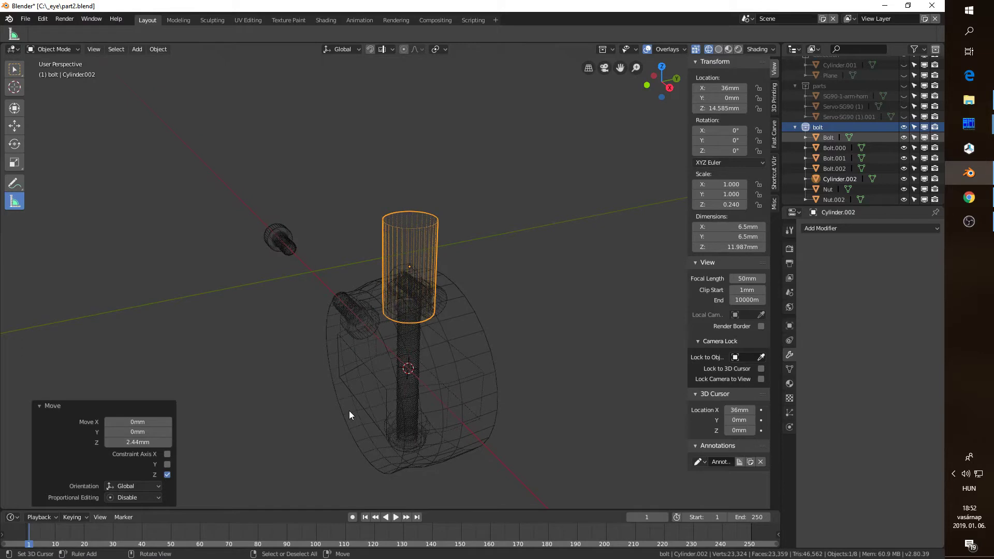
key("shift+z")
left_click(496, 414)
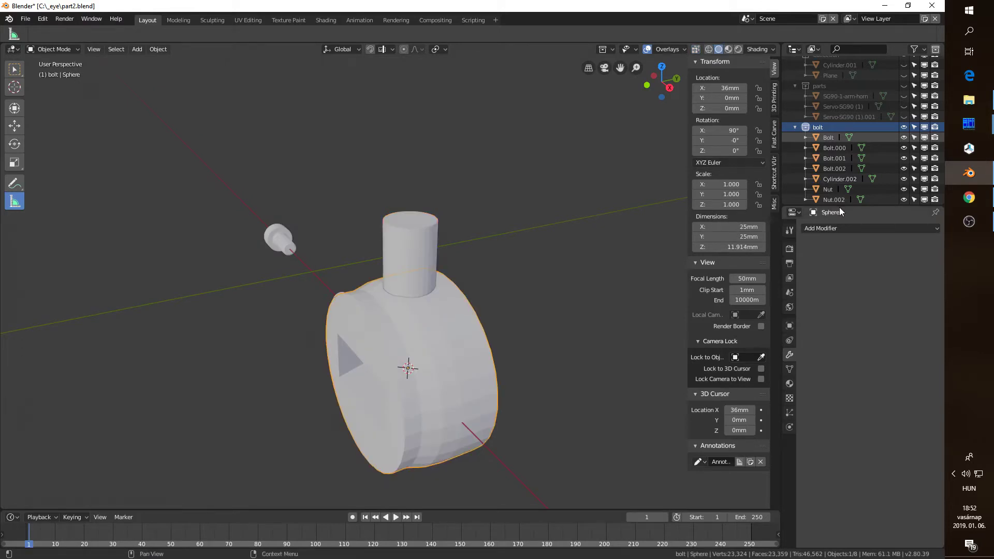
left_click(825, 229)
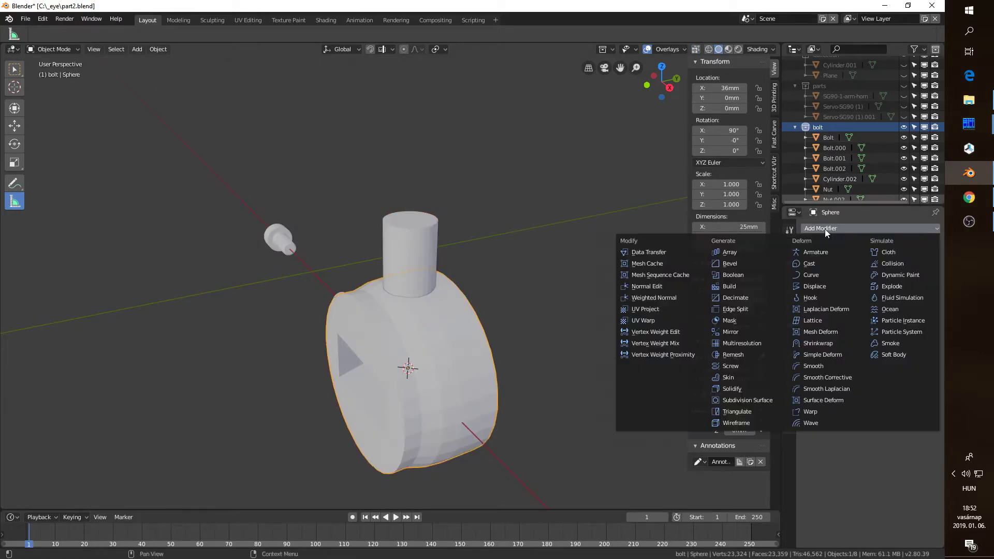
left_click(733, 275)
scroll(836, 288, "down", 2, "ctrl")
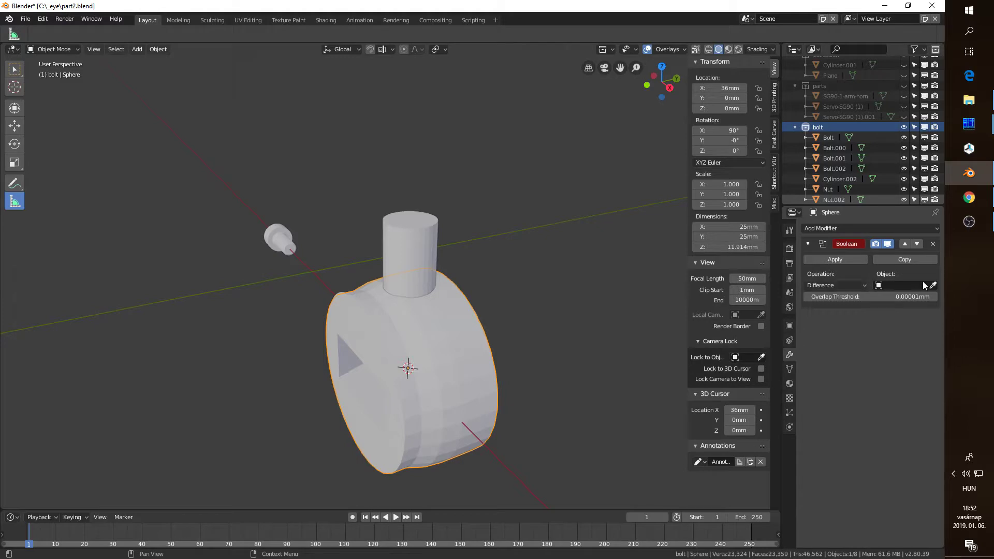